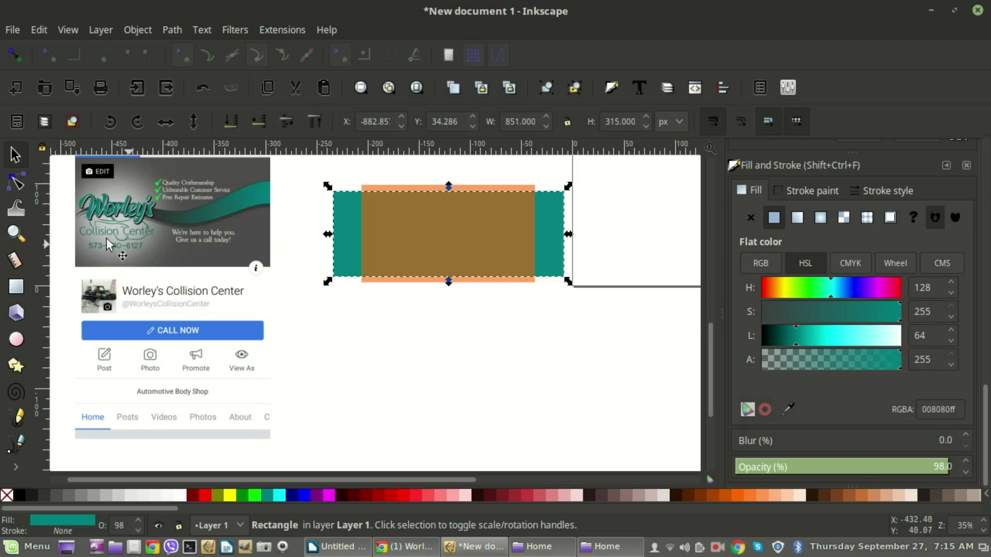
# - Compare the cover in the phone screenshot with the desktop cover on the Facebook page in the browser, returning to Inkscape
pyautogui.scroll(9, 106, 263)
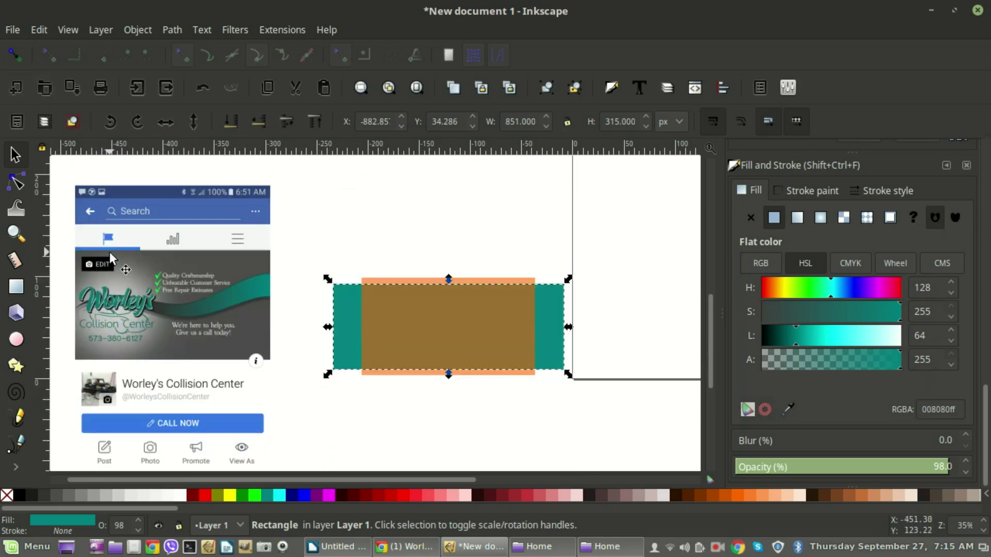
pyautogui.scroll(3, 106, 260)
pyautogui.scroll(-3, 110, 268)
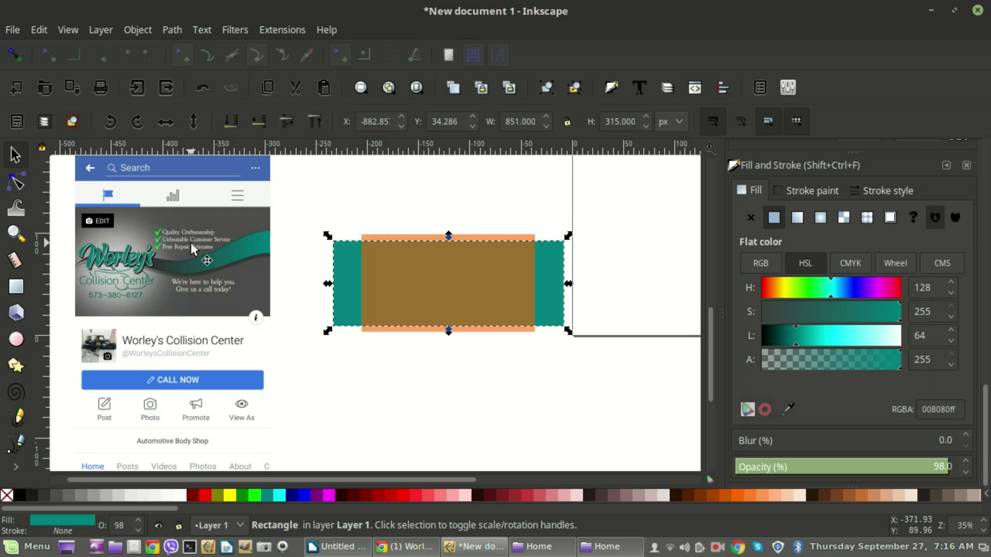
pyautogui.click(407, 548)
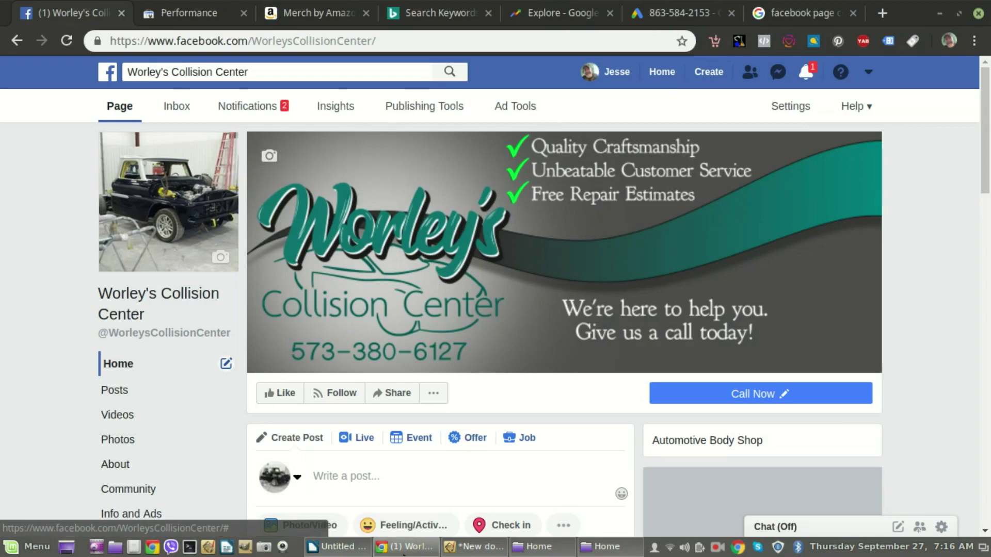
pyautogui.click(480, 549)
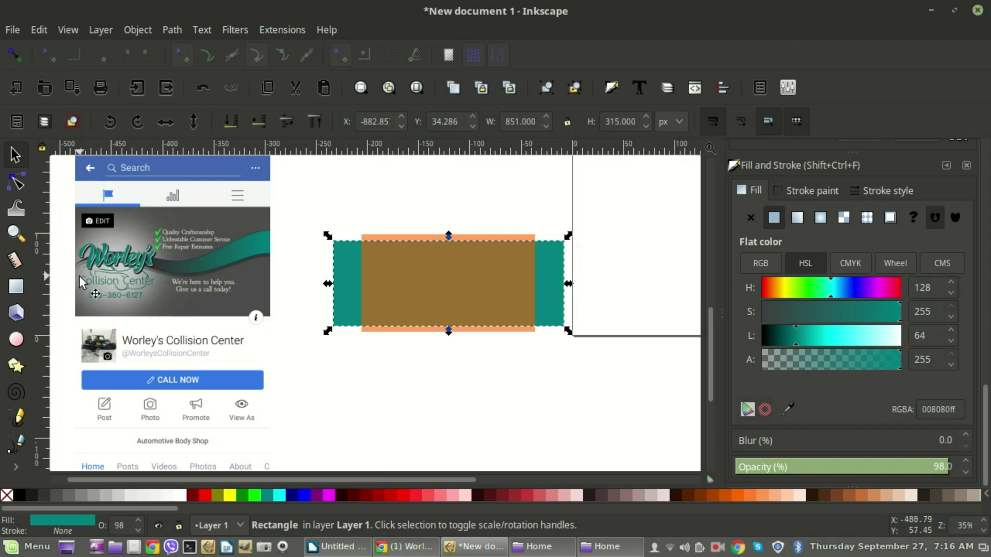
pyautogui.scroll(2, 78, 283)
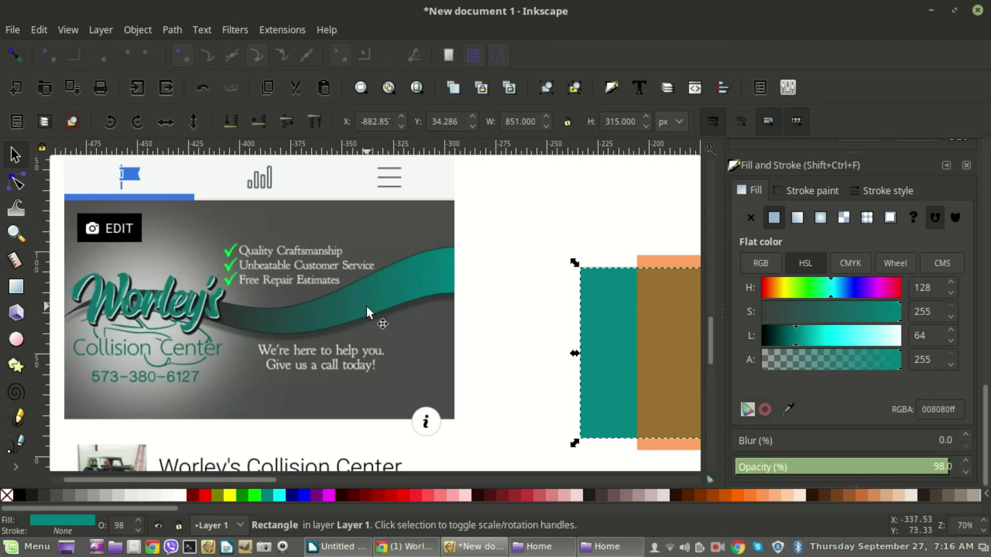
pyautogui.scroll(-2, 367, 306)
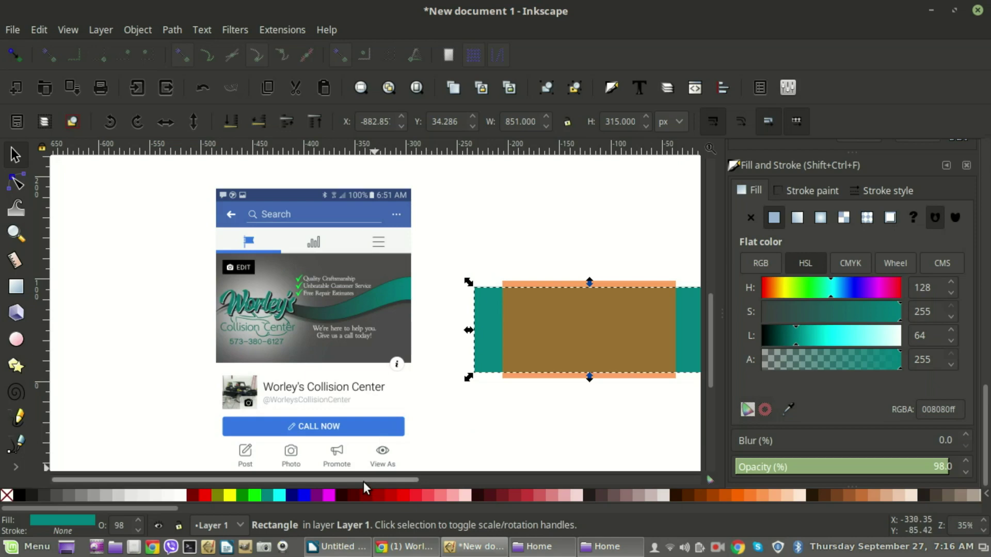
pyautogui.moveTo(364, 480); pyautogui.dragTo(441, 479)
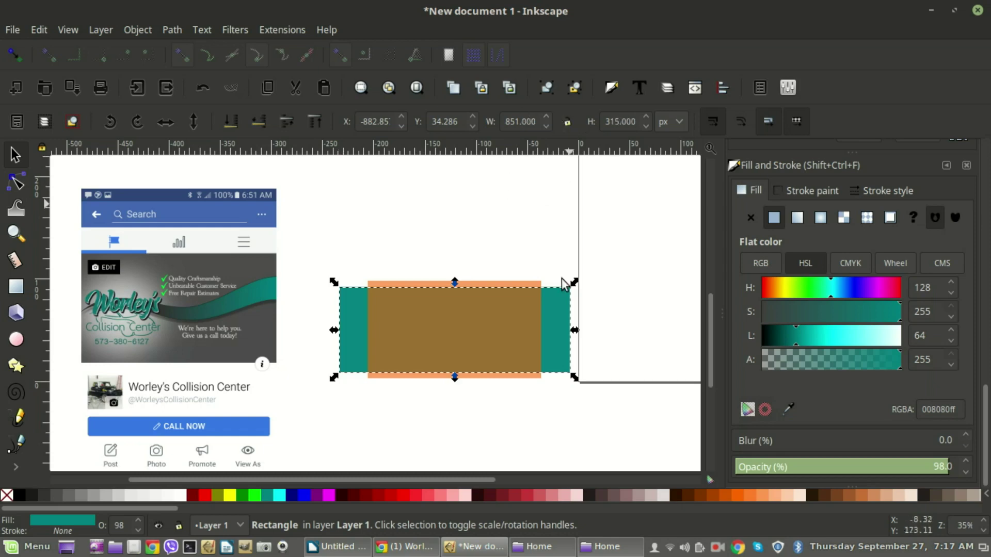
# - Inspect the dimensions of the orange and teal rectangles by selecting each in turn
pyautogui.click(505, 208)
pyautogui.click(516, 333)
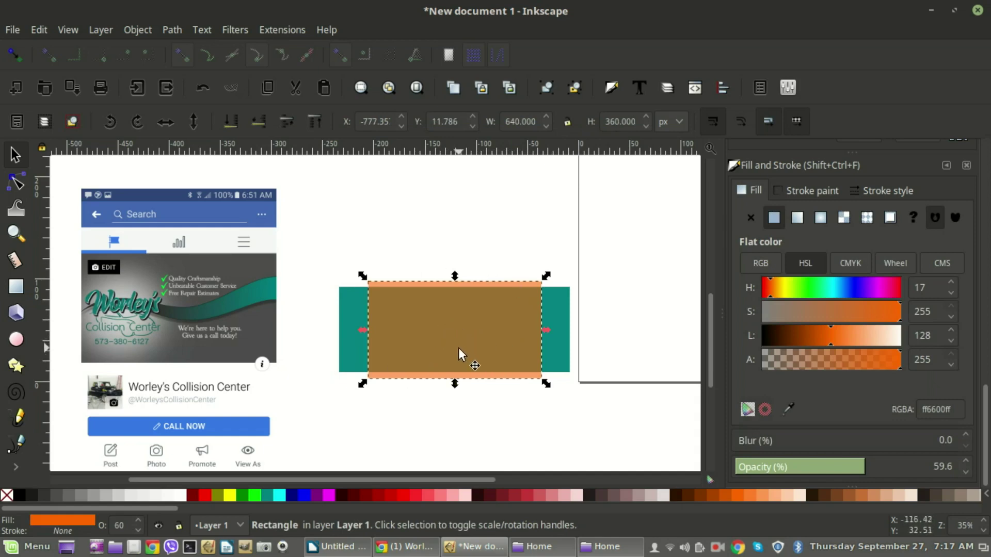
pyautogui.keyDown('ctrl'); pyautogui.scroll(2, 454, 345); pyautogui.keyUp('ctrl')
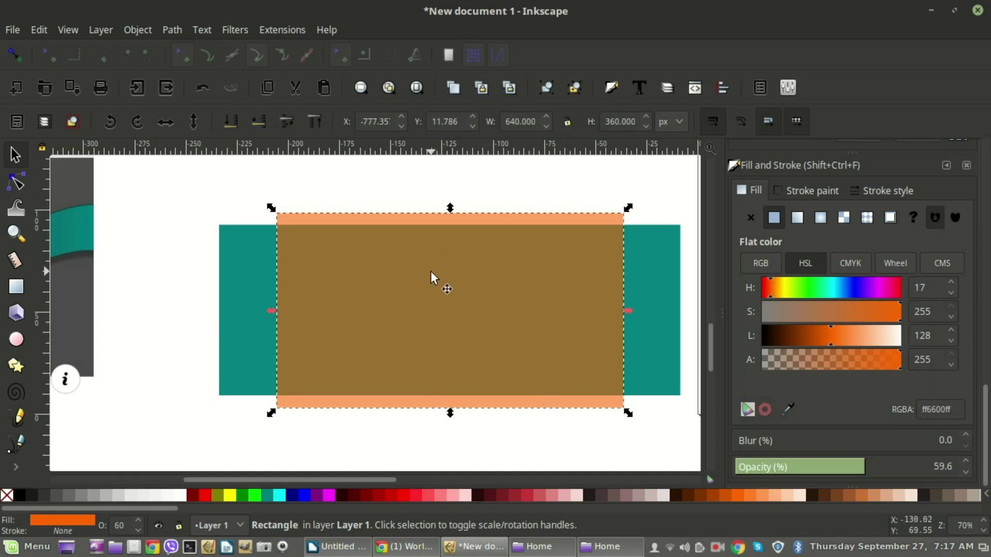
pyautogui.click(255, 338)
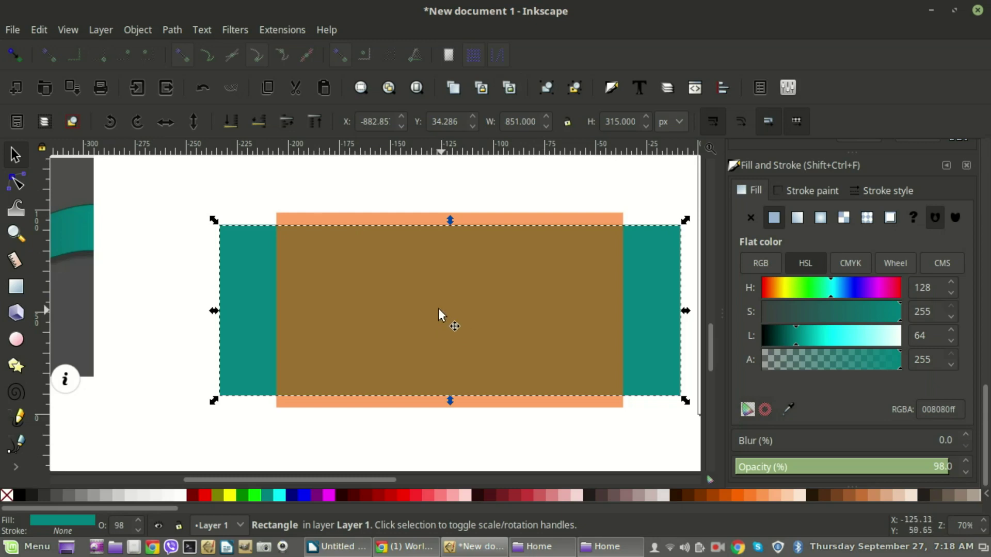
pyautogui.scroll(-2, 403, 351)
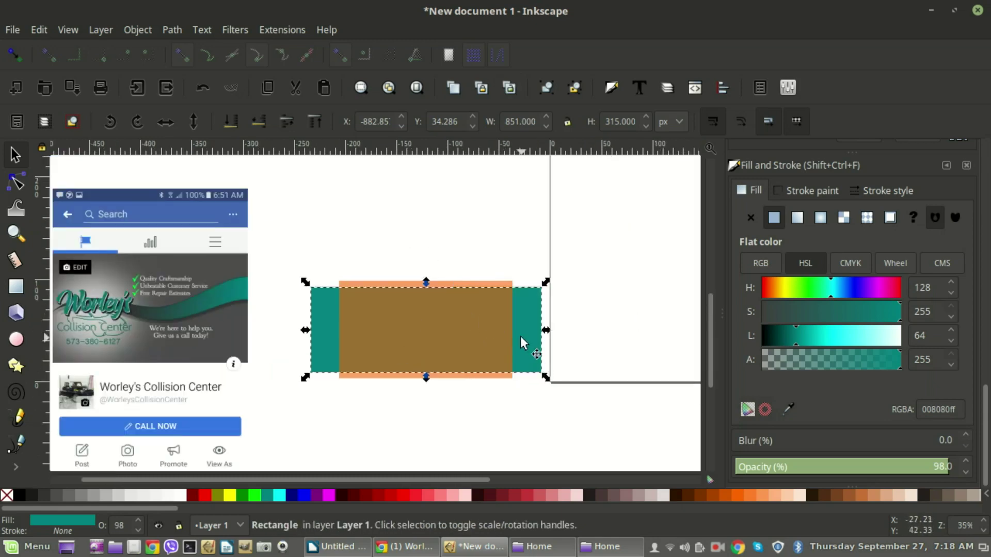
pyautogui.click(386, 174)
pyautogui.click(532, 331)
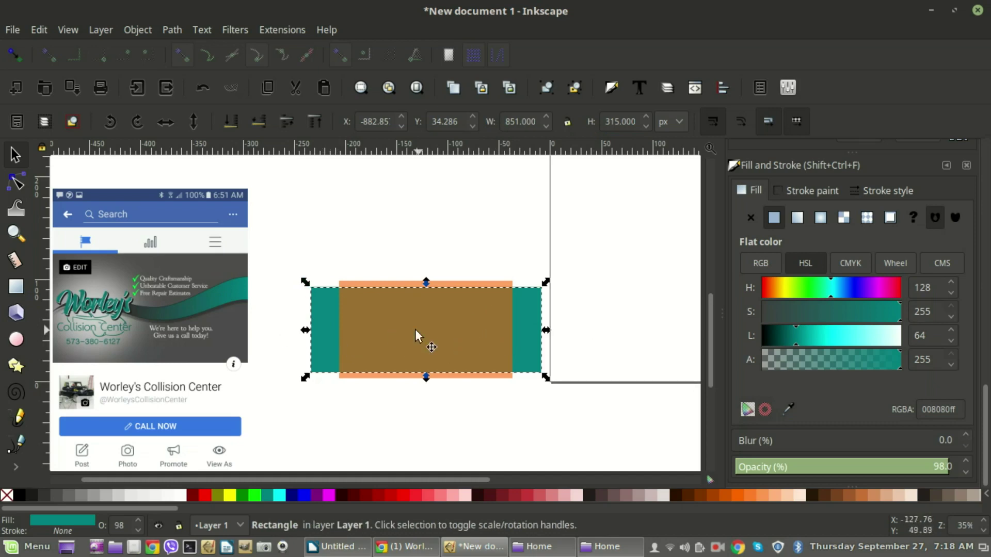
pyautogui.keyDown('alt'); pyautogui.click(488, 348); pyautogui.keyUp('alt')
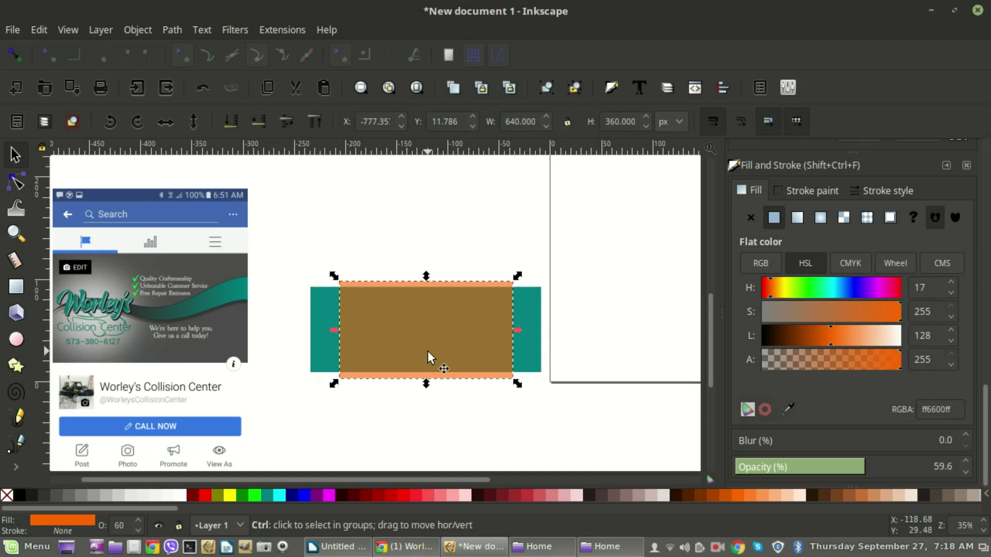
# - Examine how the orange rectangle overlaps the teal one and compare that area with the cover in the phone screenshot
pyautogui.keyDown('ctrl'); pyautogui.scroll(1, 428, 355); pyautogui.keyUp('ctrl')
pyautogui.keyDown('ctrl'); pyautogui.scroll(1, 429, 357); pyautogui.keyUp('ctrl')
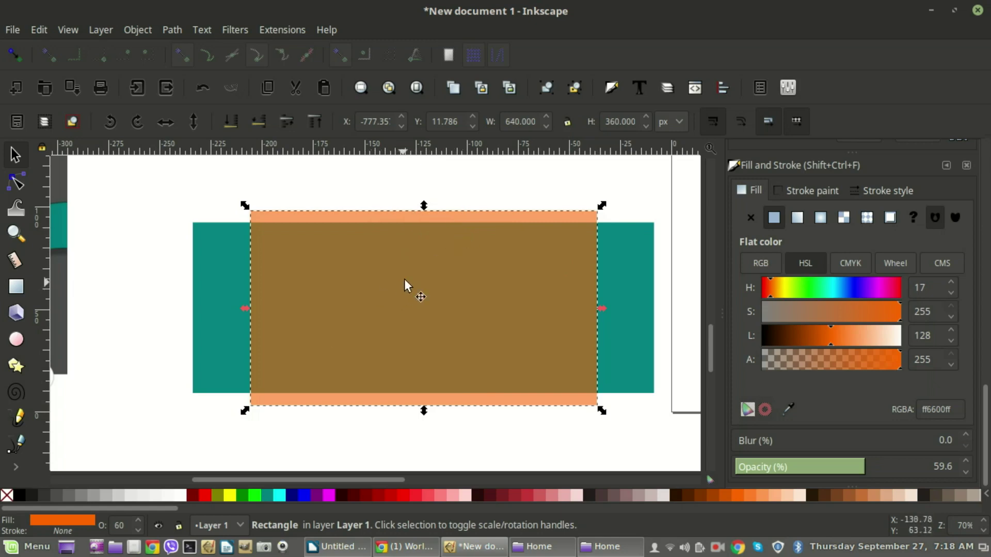
pyautogui.moveTo(362, 479); pyautogui.dragTo(321, 479)
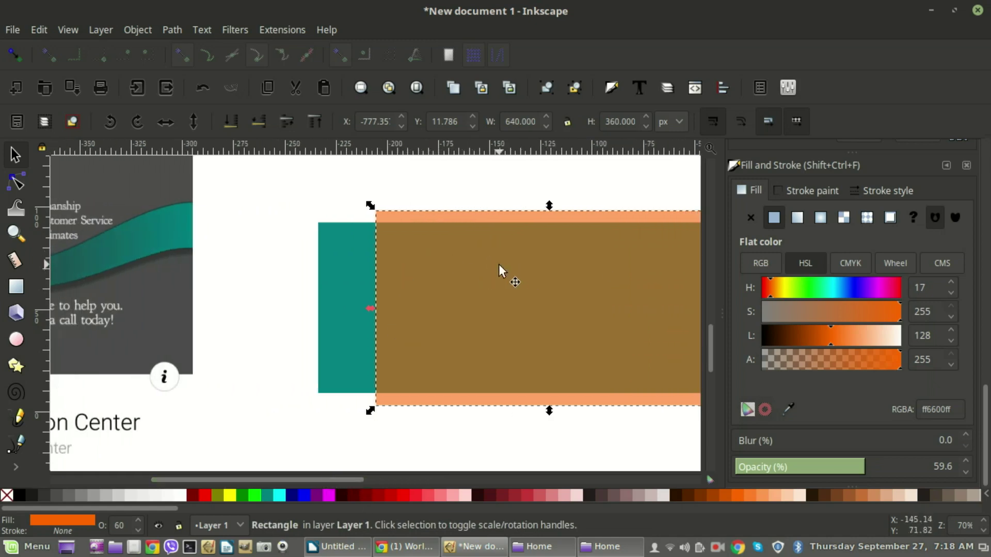
pyautogui.scroll(-1, 402, 347)
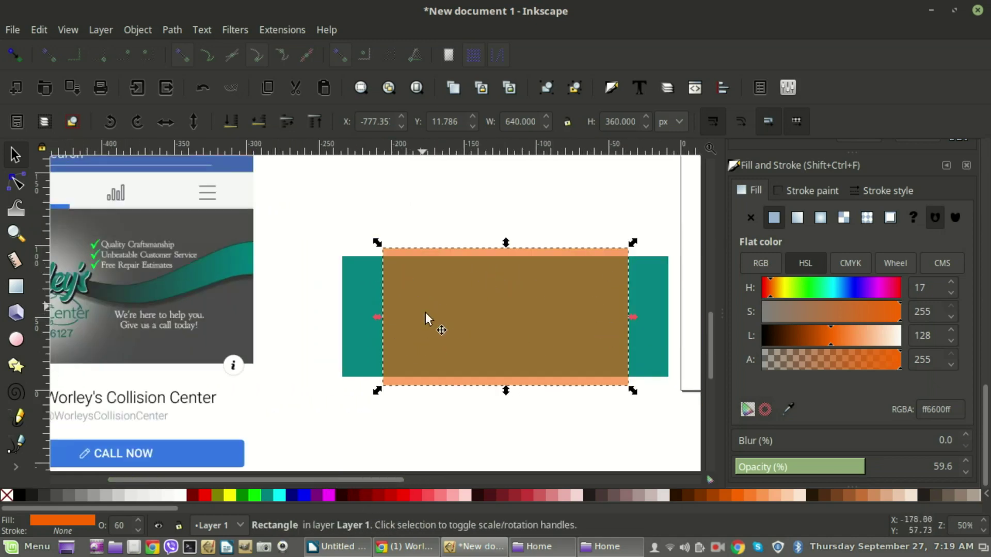
pyautogui.scroll(1, 606, 348)
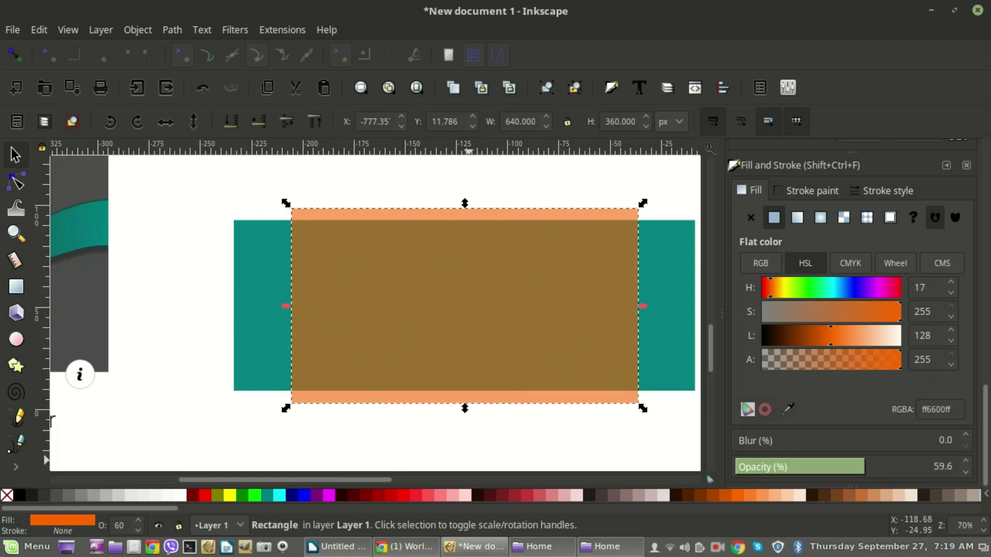
pyautogui.scroll(-2, 498, 467)
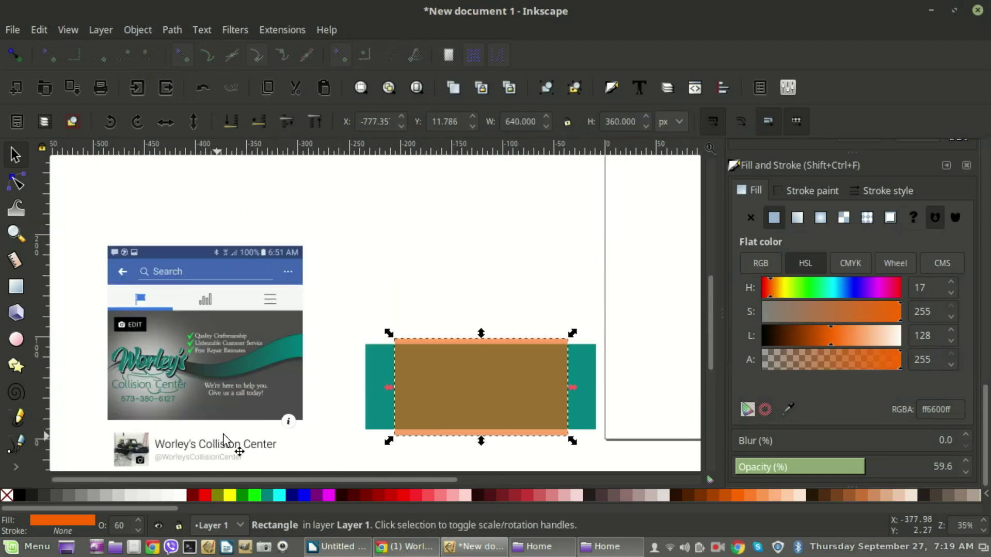
pyautogui.scroll(-3, 252, 382)
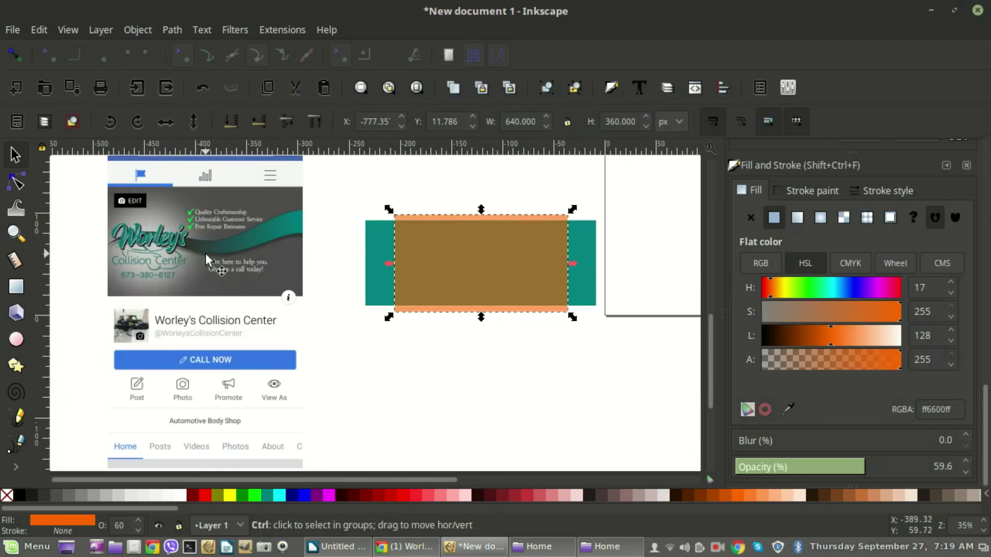
pyautogui.scroll(1, 225, 275)
pyautogui.scroll(-1, 440, 275)
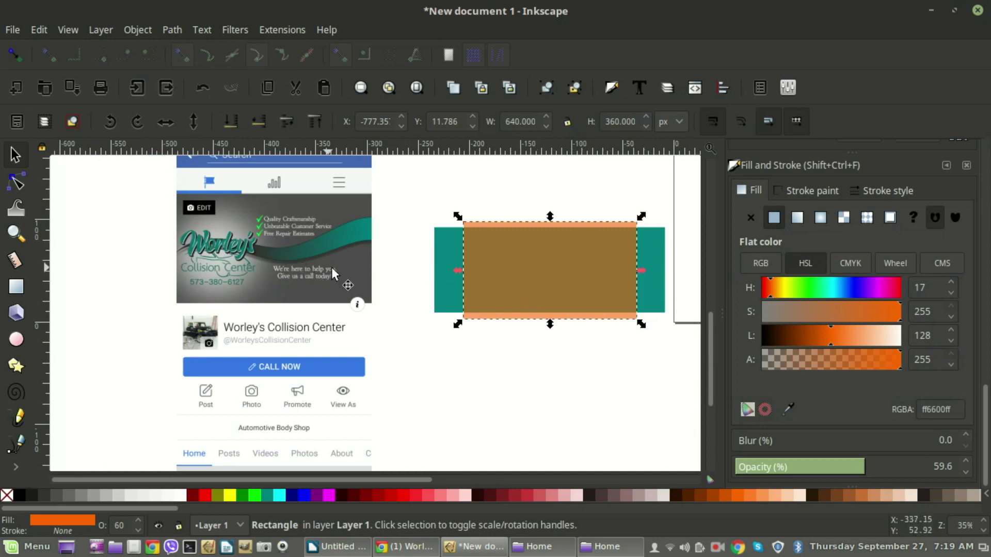
pyautogui.press('ctrl')
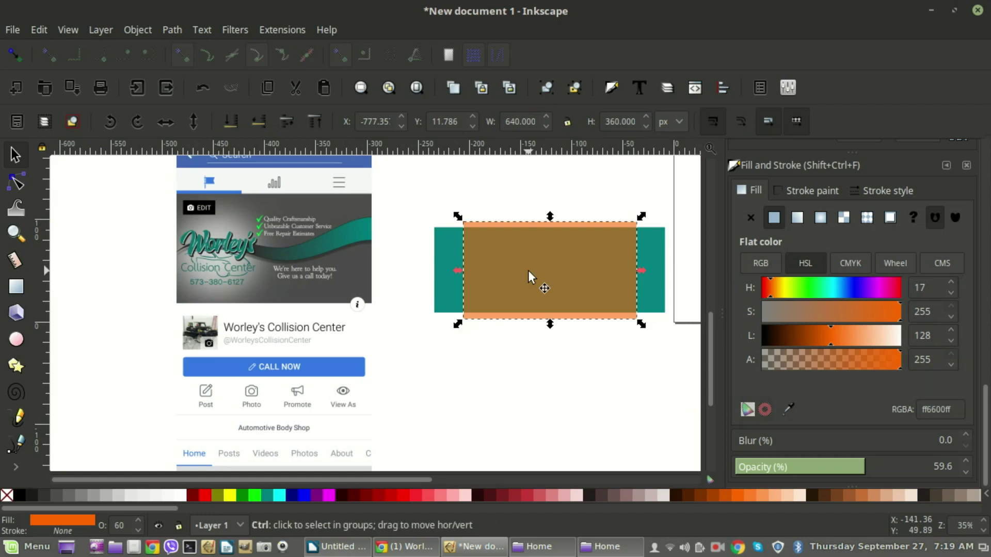
pyautogui.scroll(1, 529, 278)
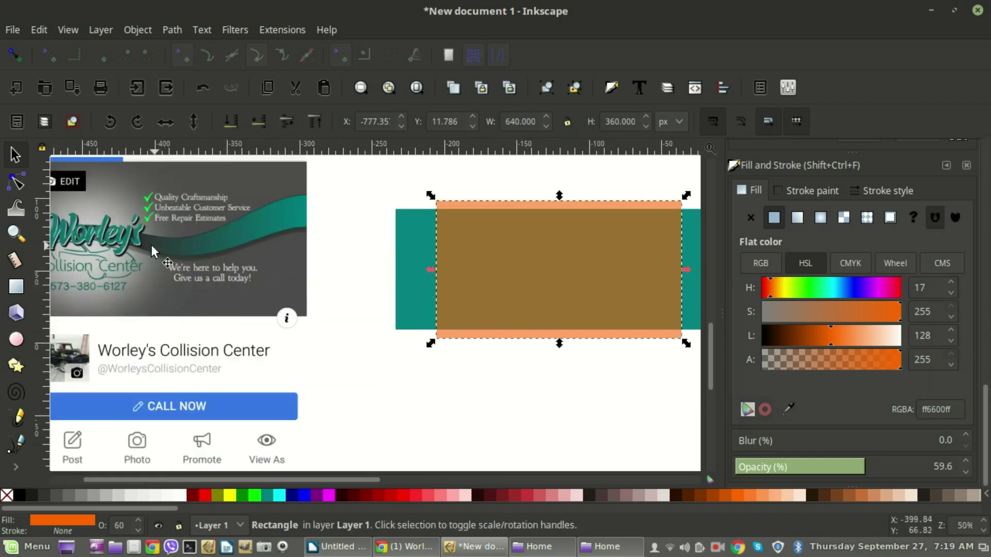
pyautogui.hscroll(-3, 363, 478)
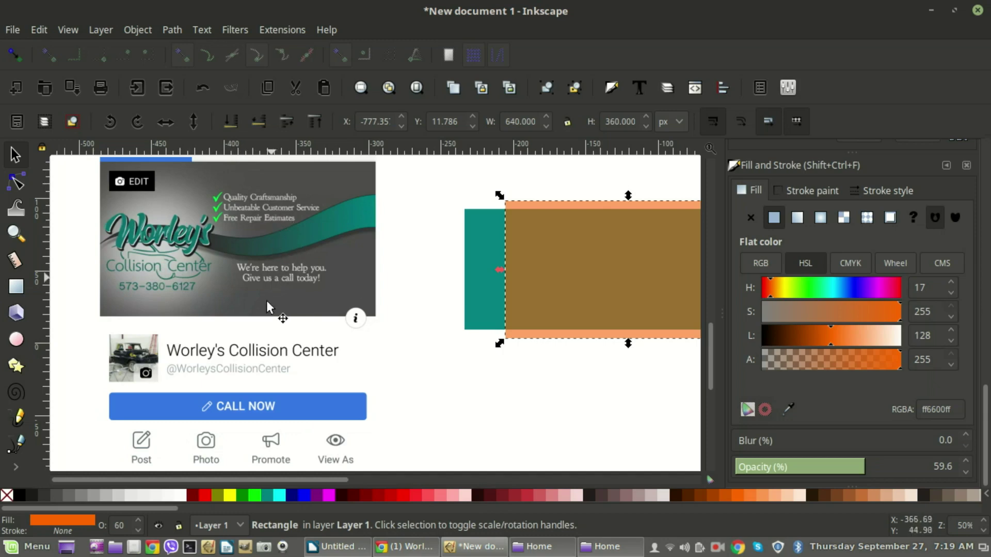
# - Switch to the browser to review the Facebook page's desktop cover and return to the Inkscape drawing
pyautogui.click(398, 548)
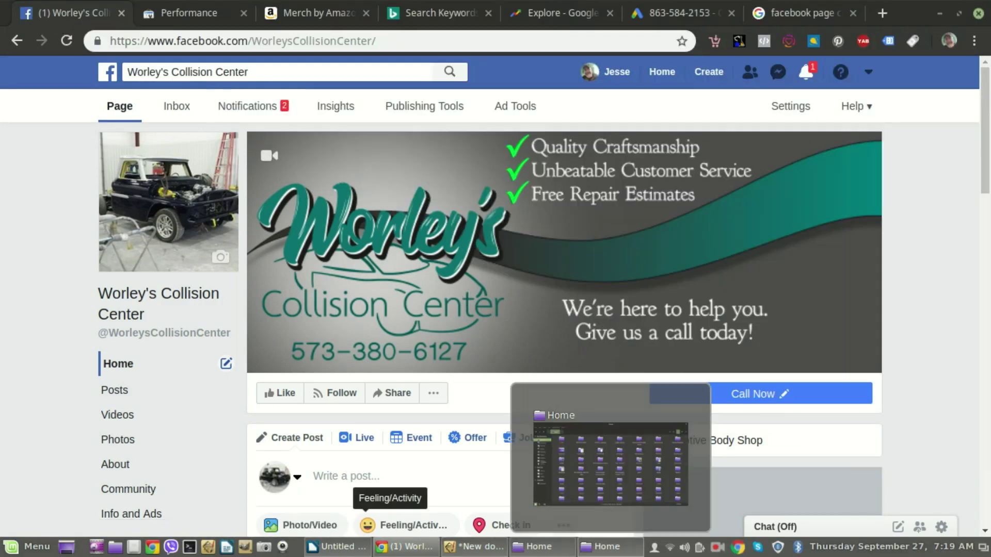
pyautogui.click(606, 547)
pyautogui.click(455, 550)
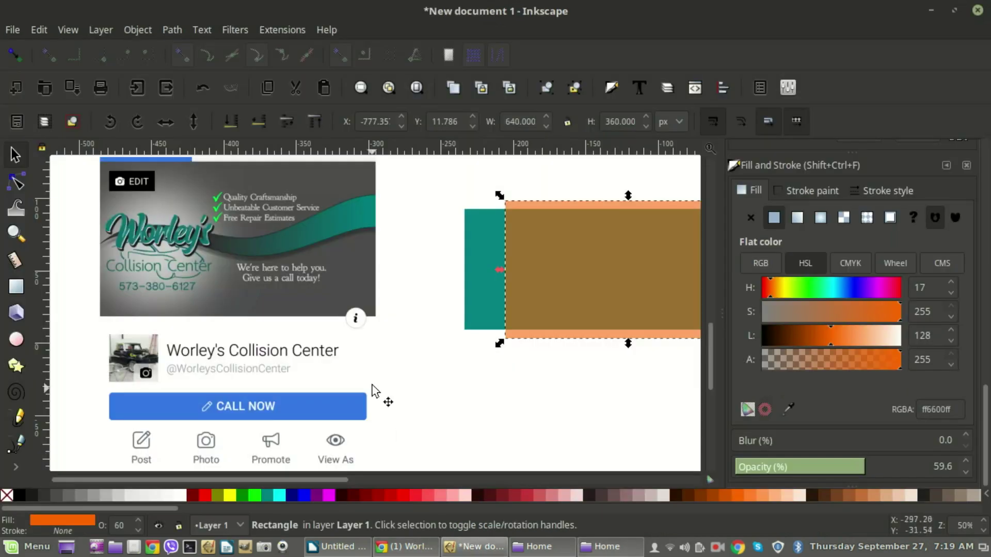
# - Start a Spiro path with the Triangle in shape below the rectangles, placing its first two points
pyautogui.moveTo(309, 478); pyautogui.dragTo(400, 480)
pyautogui.click(16, 442)
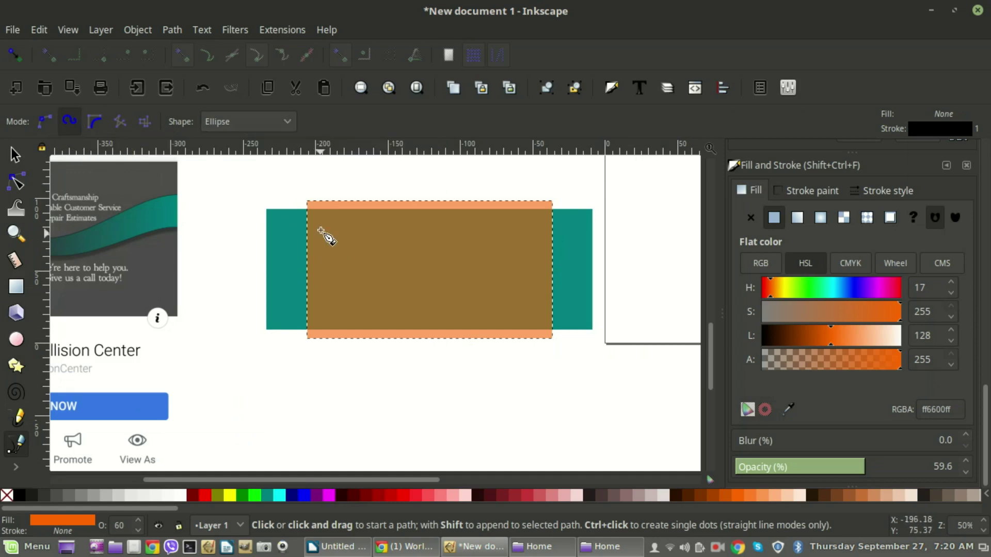
pyautogui.scroll(-2, 335, 426)
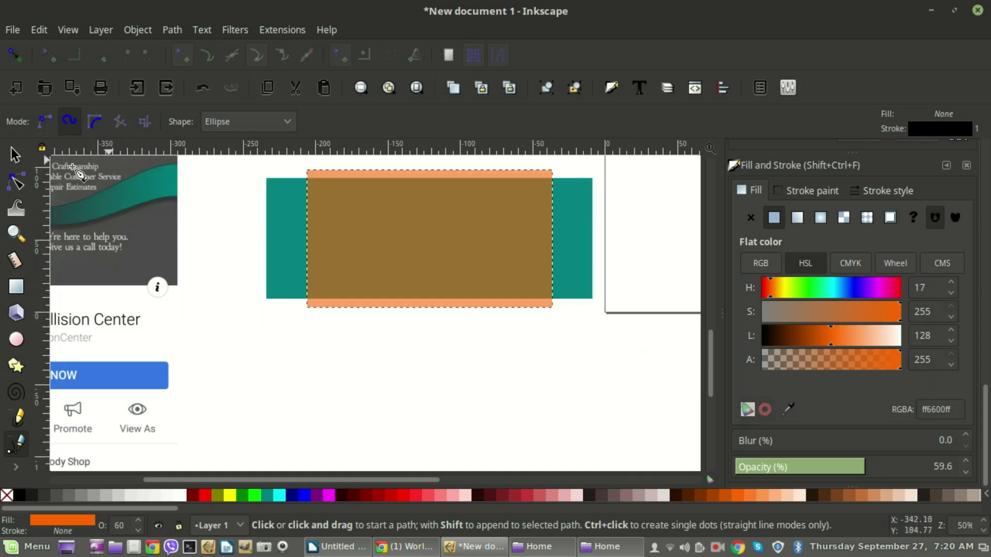
pyautogui.click(286, 121)
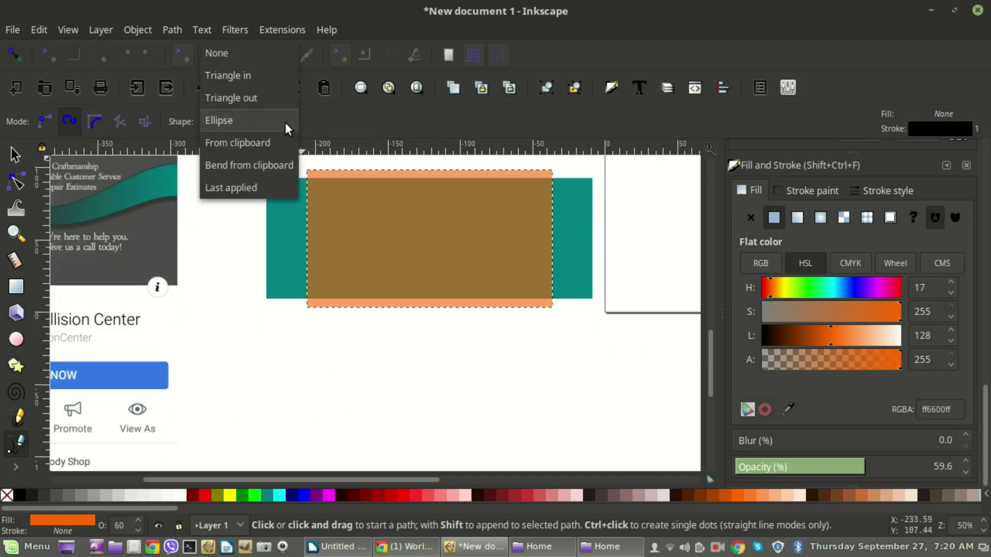
pyautogui.click(237, 82)
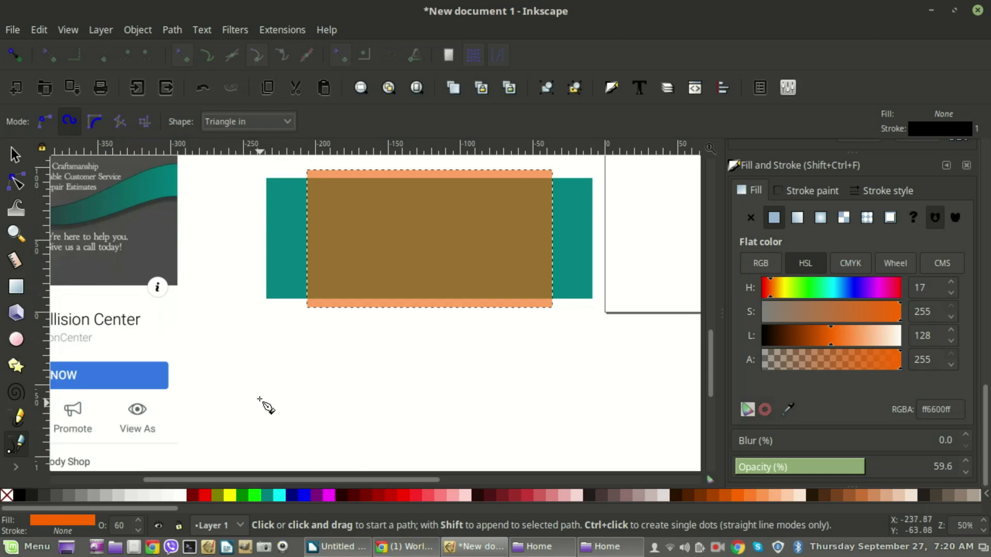
pyautogui.click(259, 397)
pyautogui.click(330, 369)
pyautogui.click(421, 406)
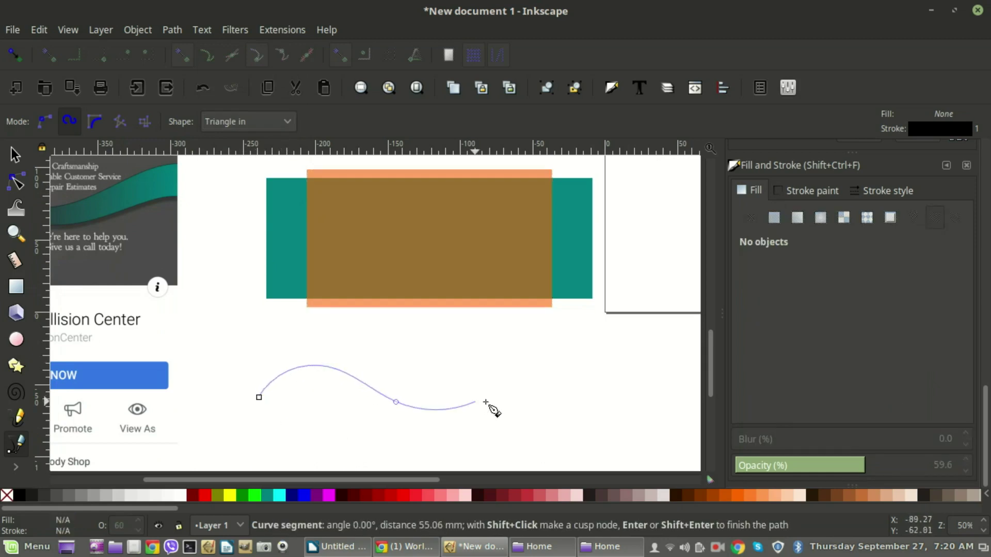
pyautogui.click(548, 369)
pyautogui.press('BackSpace')
pyautogui.press('BackSpace')
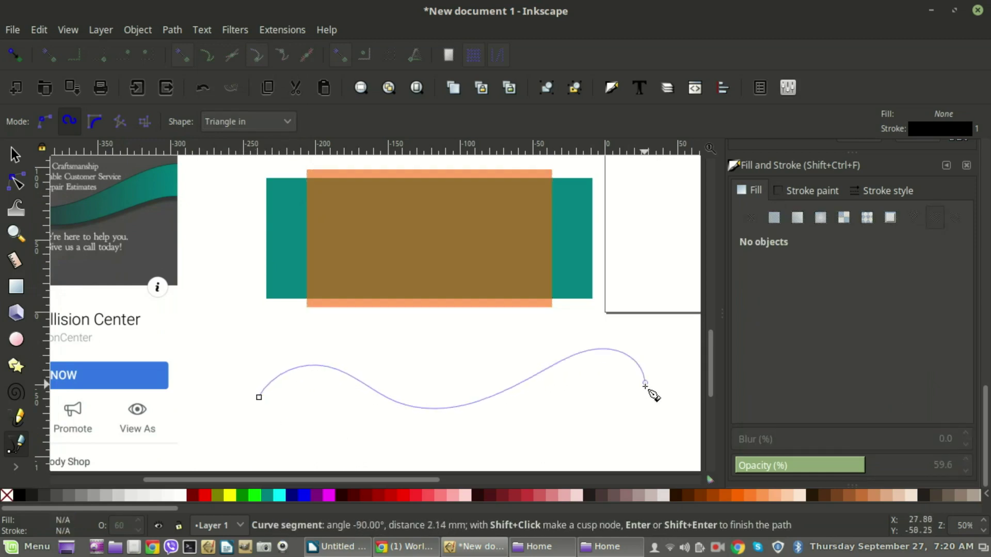
pyautogui.press('BackSpace')
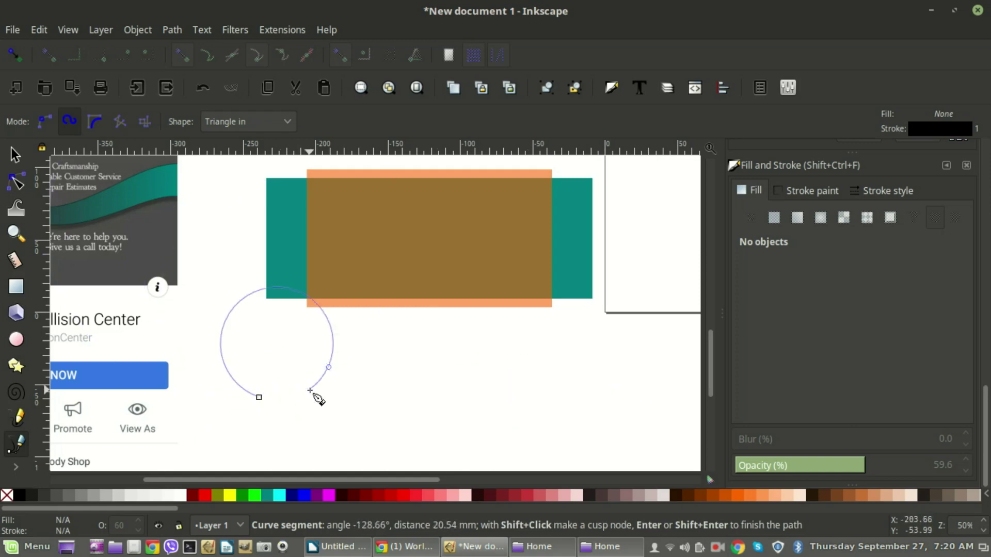
# - Continue the Spiro path as a gentle wave past the teal rectangle's far edge and finish it as an open path
pyautogui.click(347, 385)
pyautogui.click(450, 386)
pyautogui.click(568, 387)
pyautogui.click(636, 391)
pyautogui.press('Return')
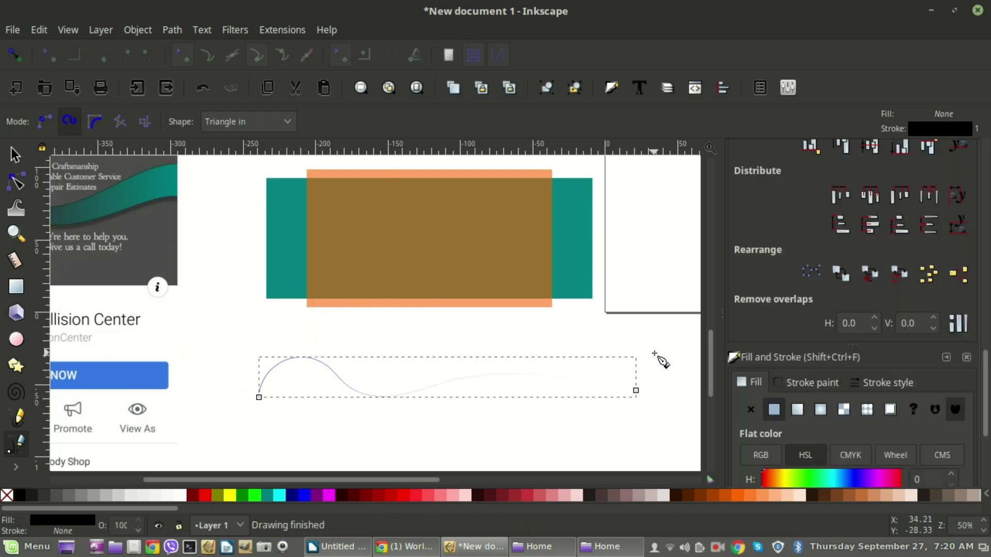
# - Widen the thick end of the tapered wave with its stroke-width node and move the wave over the two rectangles
pyautogui.click(17, 181)
pyautogui.moveTo(259, 398); pyautogui.dragTo(275, 398)
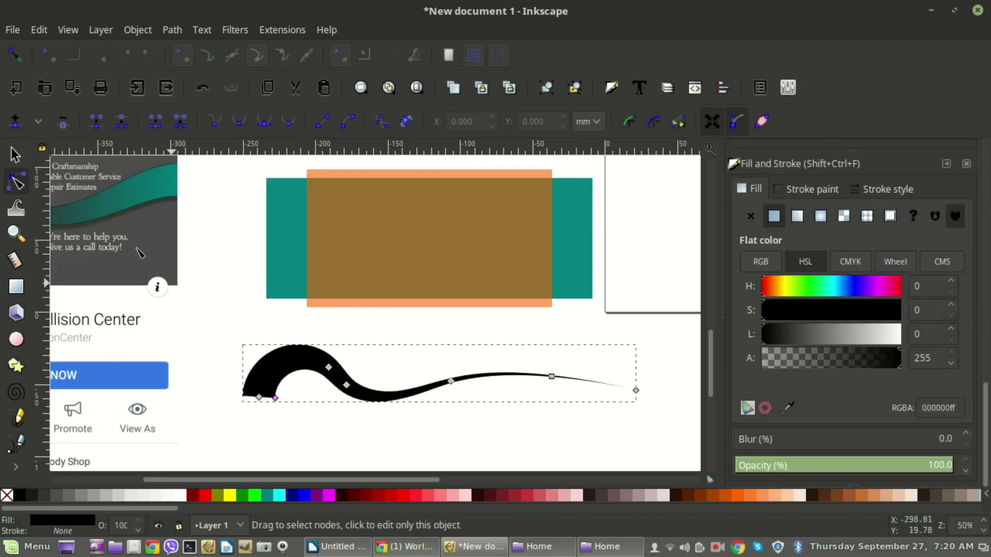
pyautogui.click(15, 155)
pyautogui.moveTo(304, 358)
pyautogui.mouseDown()
pyautogui.moveTo(290, 244)
pyautogui.moveTo(324, 223)
pyautogui.moveTo(313, 218)
pyautogui.mouseUp()
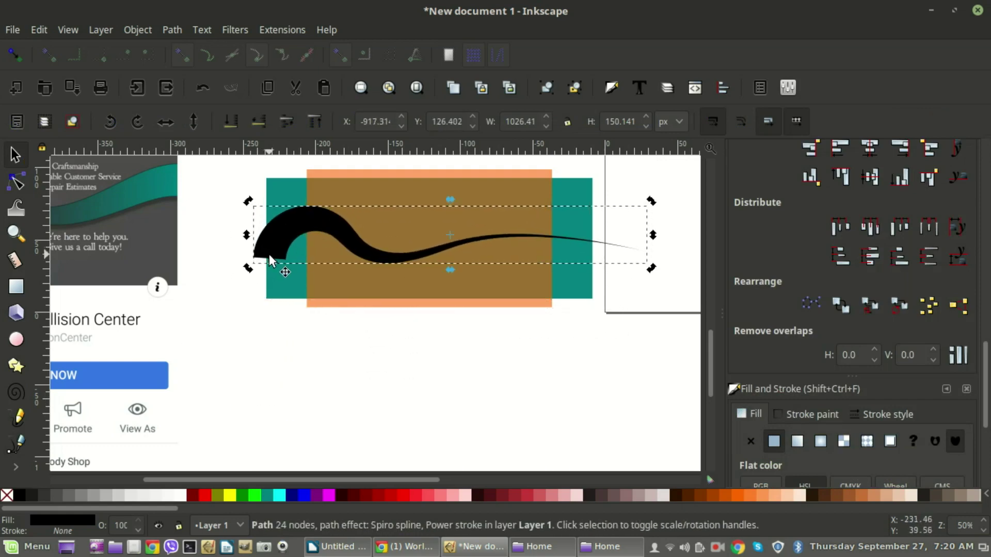
# - Shift the tapered wave along the cover rectangles and enlarge it so it extends past both ends of the teal rectangle
pyautogui.moveTo(272, 258)
pyautogui.mouseDown()
pyautogui.moveTo(251, 256)
pyautogui.moveTo(273, 252)
pyautogui.mouseUp()
pyautogui.click(301, 234)
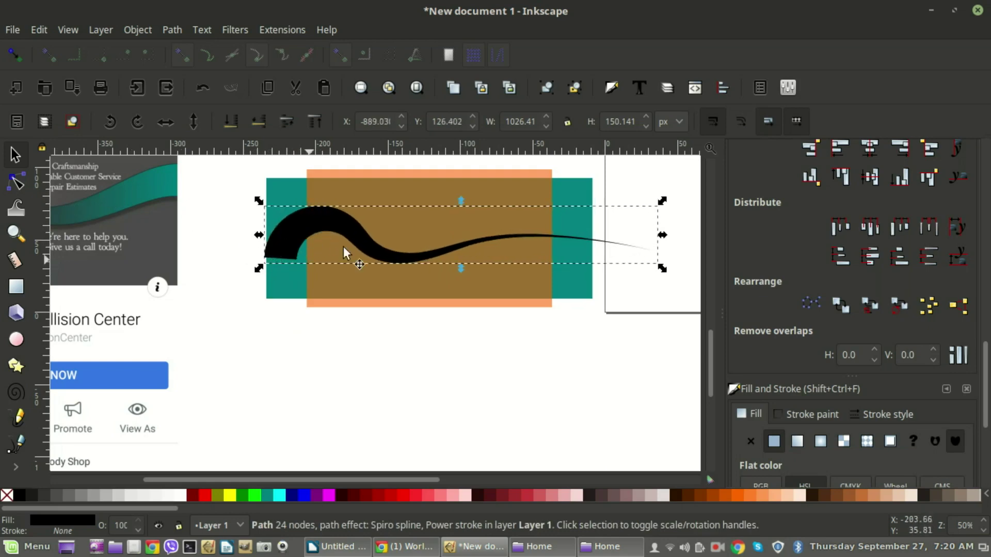
pyautogui.moveTo(462, 268)
pyautogui.mouseDown()
pyautogui.moveTo(471, 302)
pyautogui.moveTo(454, 283)
pyautogui.mouseUp()
# - Duplicate the teal 851 × 315 px rectangle and intersect the copy with the wave to trim it to the desktop area
pyautogui.click(268, 274)
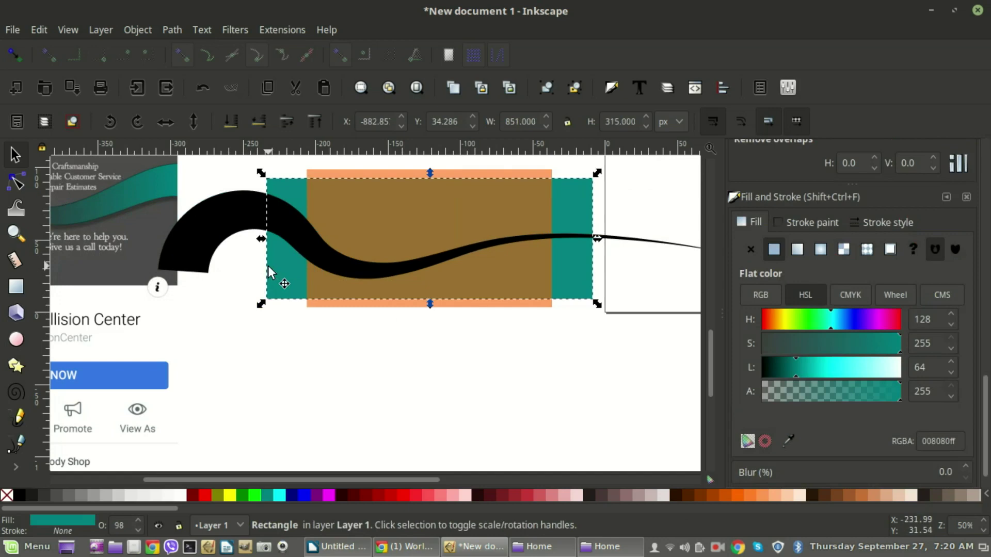
pyautogui.rightClick(284, 279)
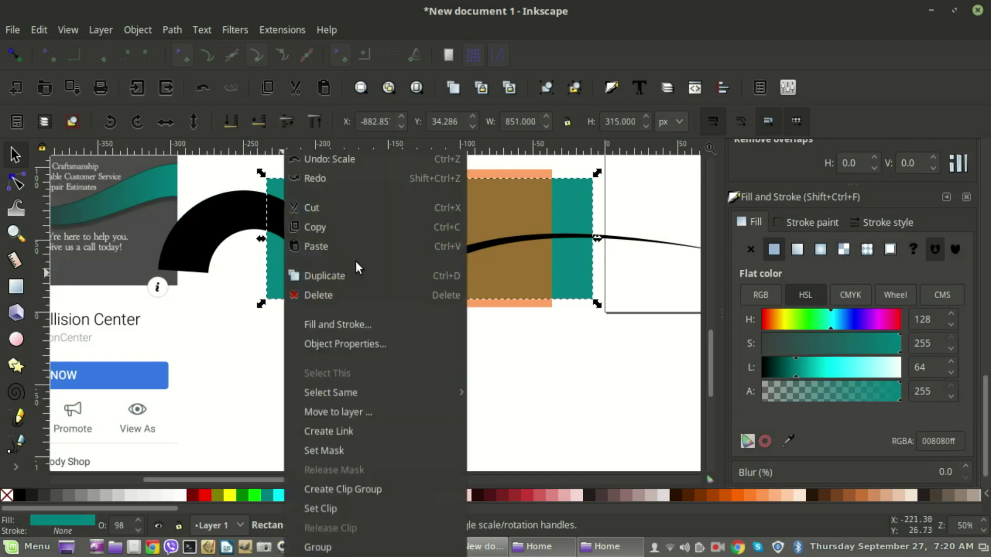
pyautogui.click(345, 277)
pyautogui.keyDown('shift'); pyautogui.click(175, 258); pyautogui.keyUp('shift')
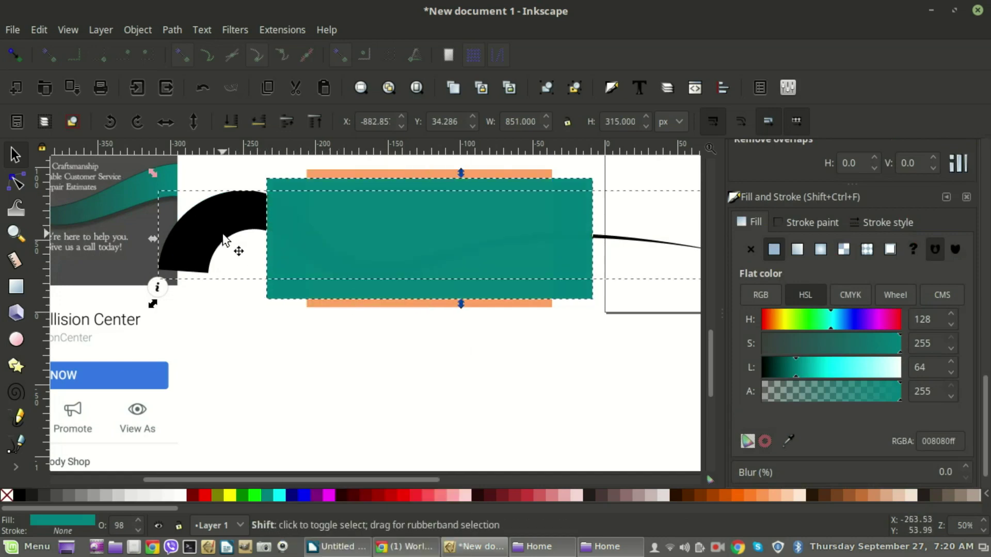
pyautogui.click(165, 30)
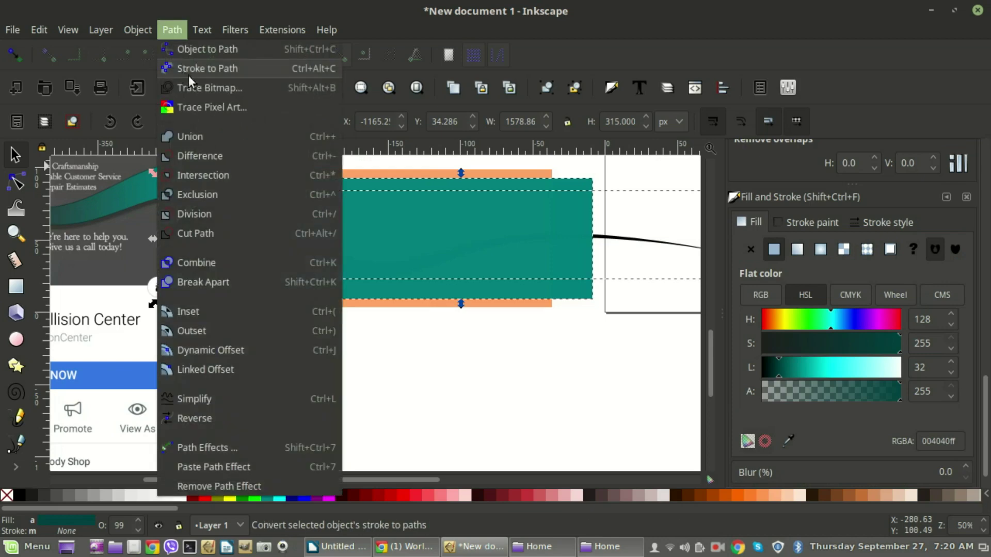
pyautogui.click(204, 176)
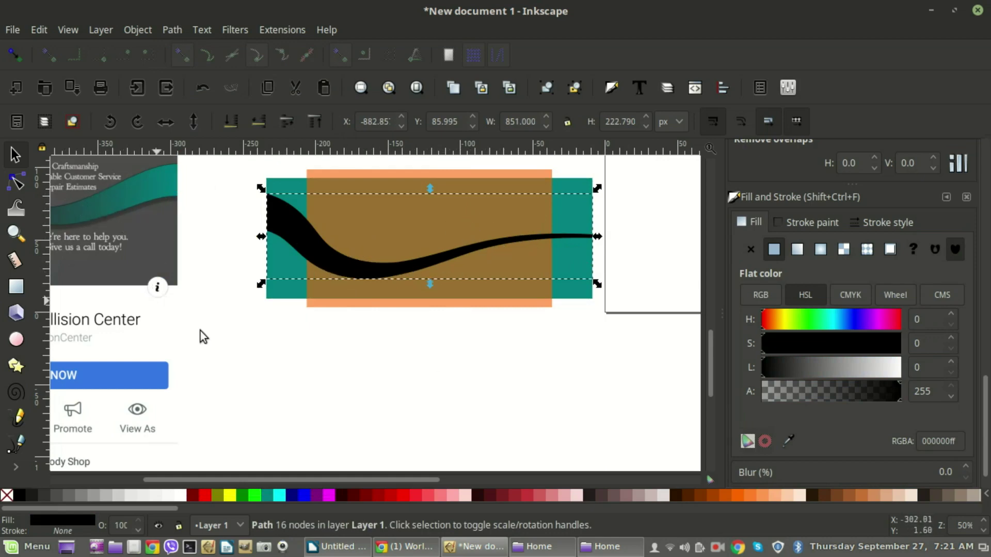
# - Fill the trimmed wave with bright green (00ff00)
pyautogui.moveTo(314, 479); pyautogui.dragTo(248, 478)
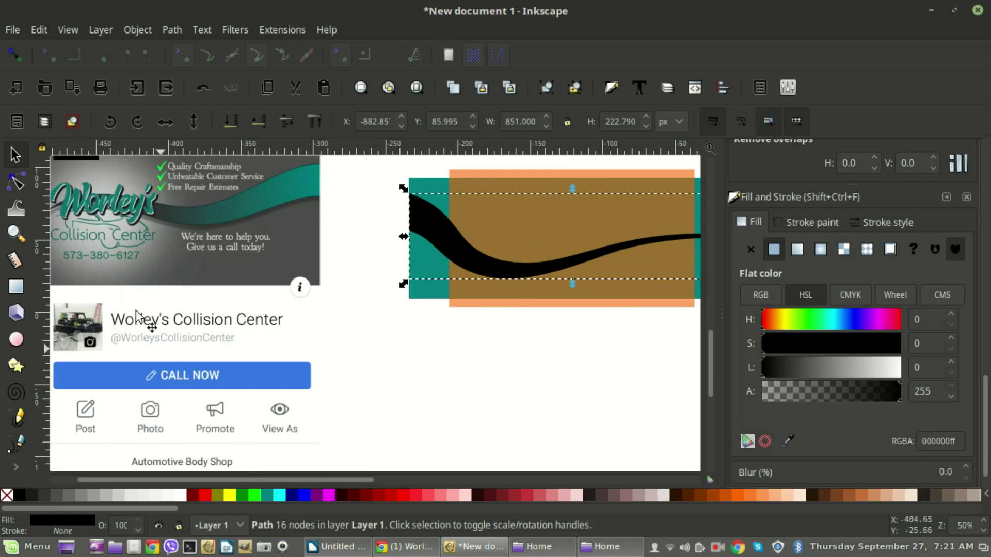
pyautogui.click(484, 271)
pyautogui.click(256, 496)
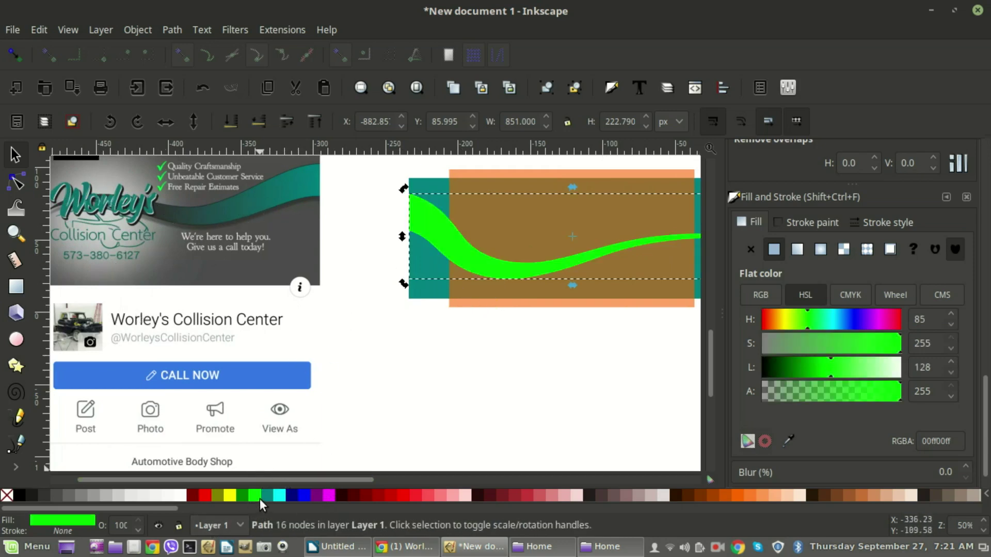
# - Duplicate the green wave, fill the copy with black and lower it one level behind the green original
pyautogui.rightClick(498, 266)
pyautogui.click(542, 275)
pyautogui.click(20, 496)
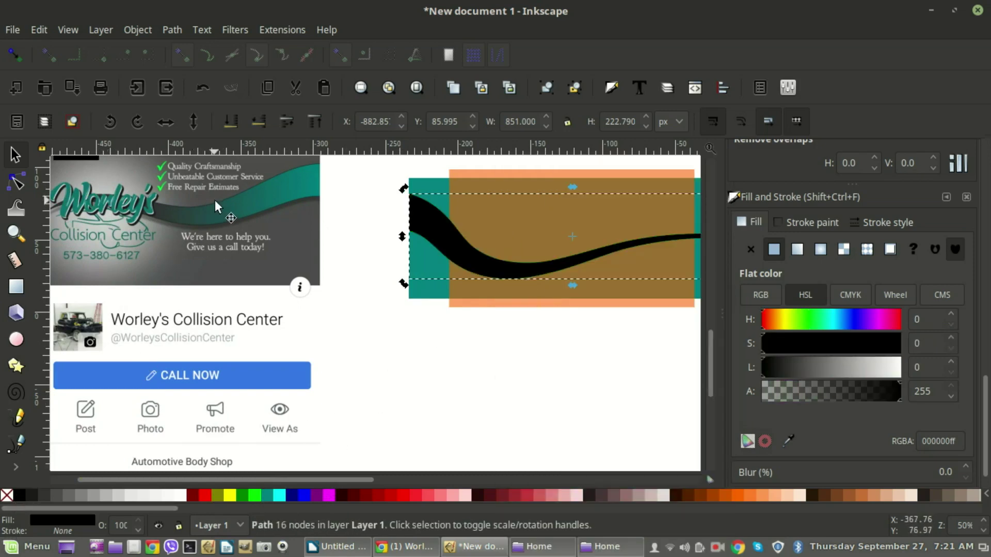
pyautogui.click(261, 120)
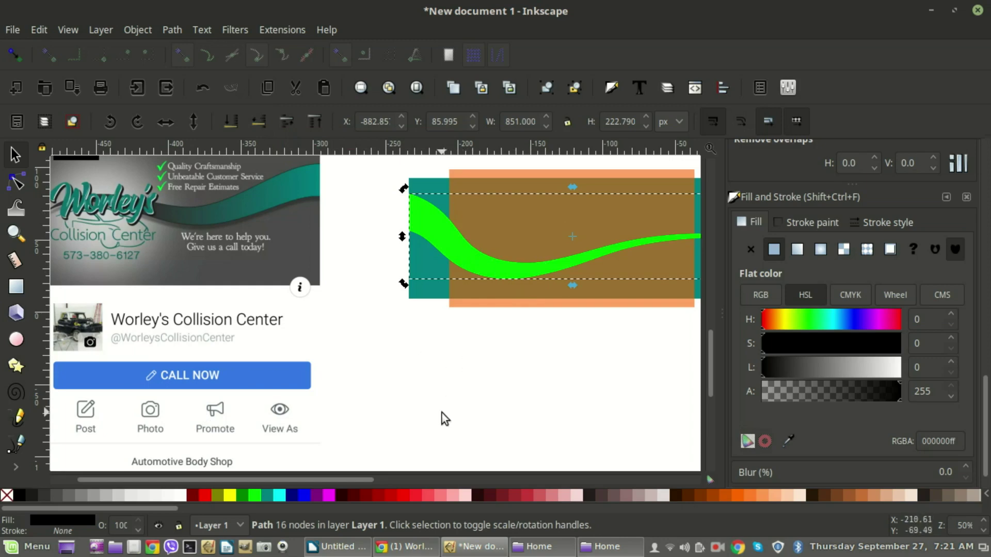
# - Nudge the black wave copy about 12 px downward so it forms a shadow edge below the green wave
pyautogui.press('Up')
pyautogui.press('Up')
pyautogui.press('Up')
pyautogui.press('Up')
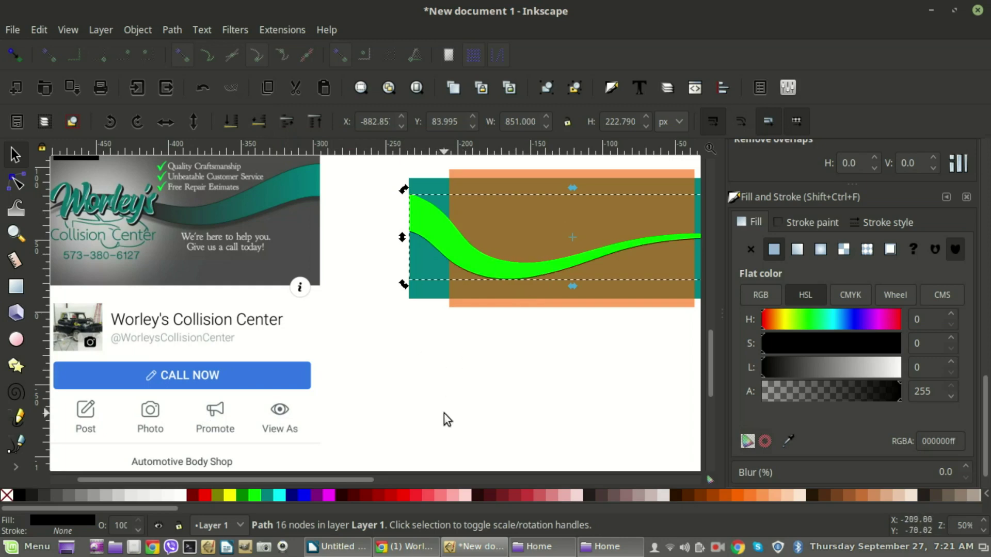
pyautogui.press('Up')
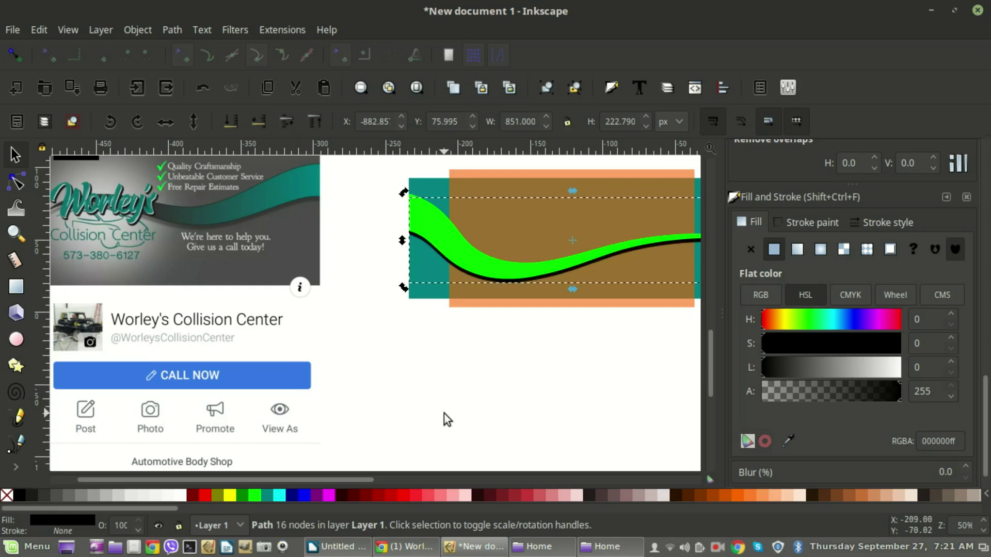
pyautogui.press('Up')
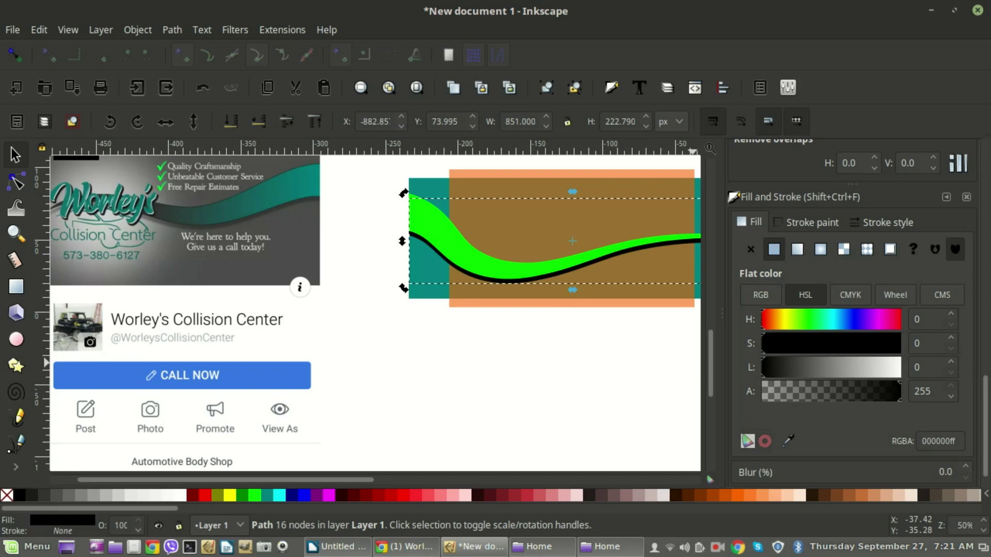
# - Soften the black shadow wave with a 1% blur and set its opacity to 67.7%
pyautogui.scroll(-1, 854, 483)
pyautogui.scroll(2, 780, 438)
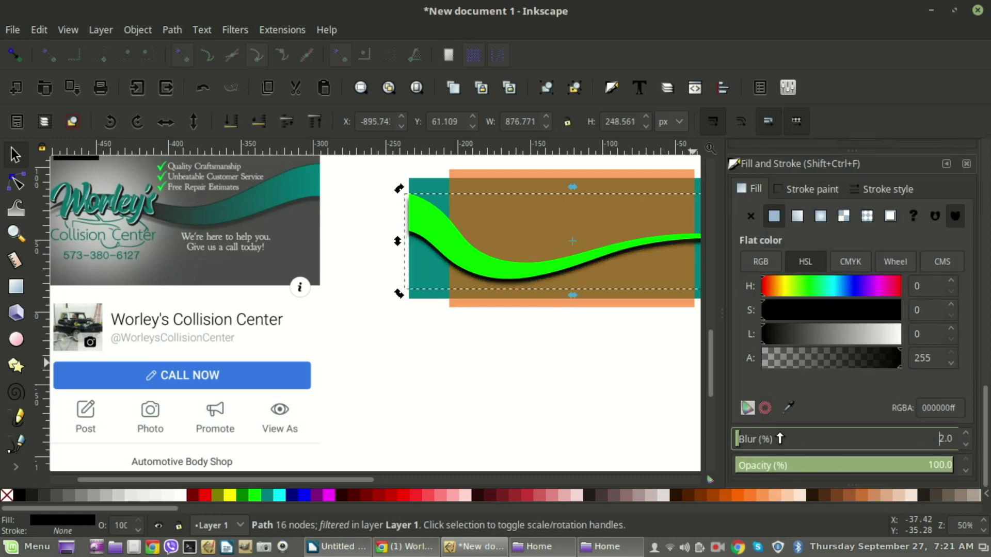
pyautogui.scroll(1, 780, 439)
pyautogui.scroll(-3, 781, 439)
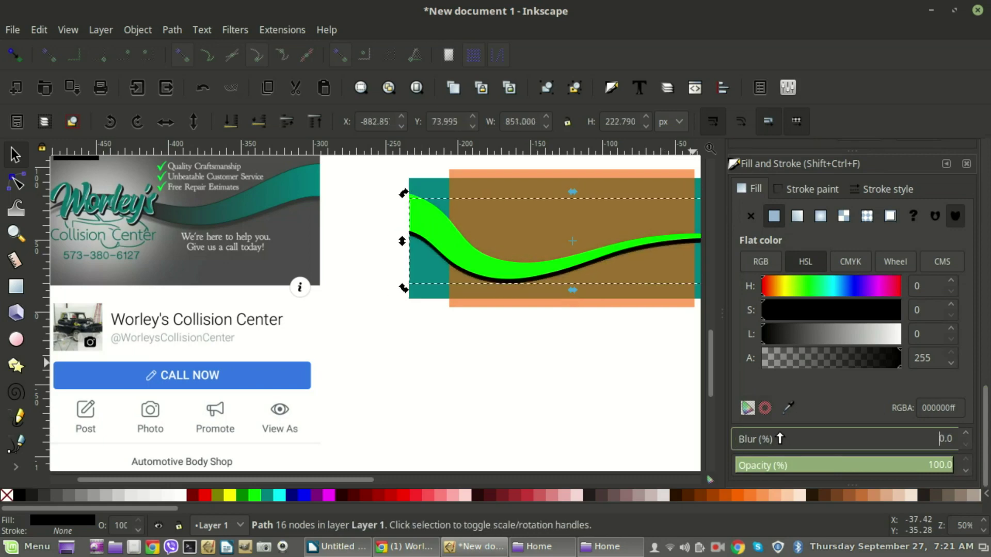
pyautogui.scroll(1, 780, 439)
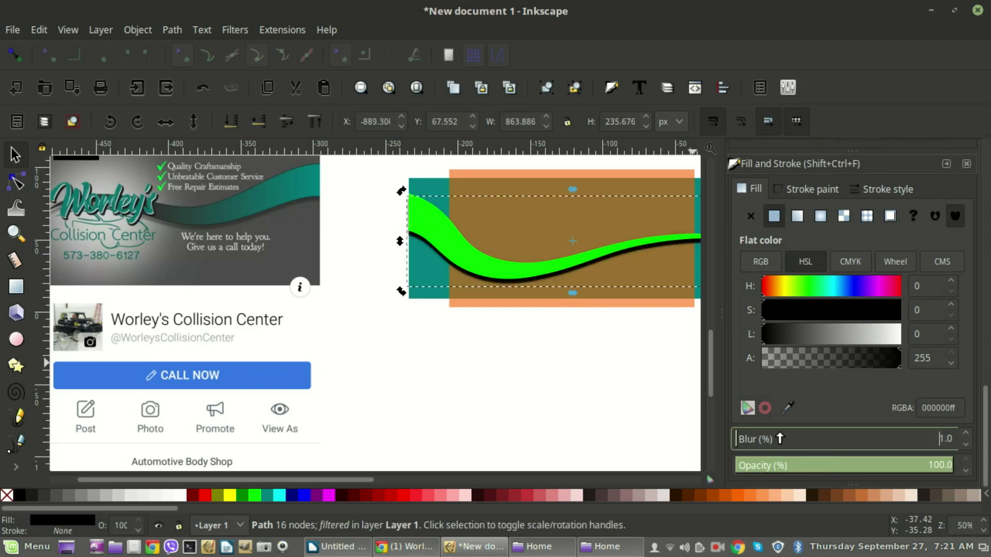
pyautogui.click(883, 466)
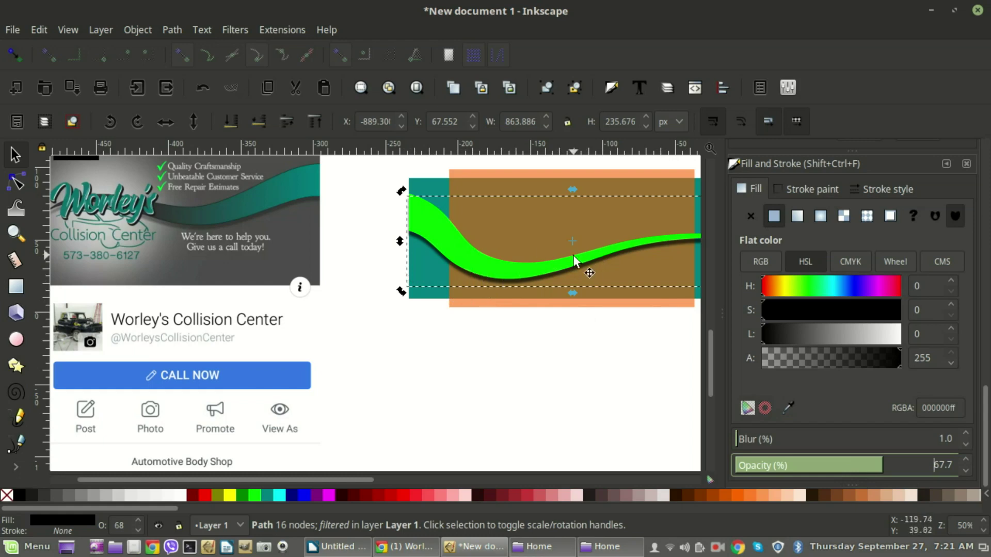
# - Compare the cover in the mobile page screenshot with the wave layout over the teal and orange rectangles
pyautogui.keyDown('ctrl'); pyautogui.scroll(2, 548, 258); pyautogui.keyUp('ctrl')
pyautogui.keyDown('ctrl'); pyautogui.scroll(-2, 495, 242); pyautogui.keyUp('ctrl')
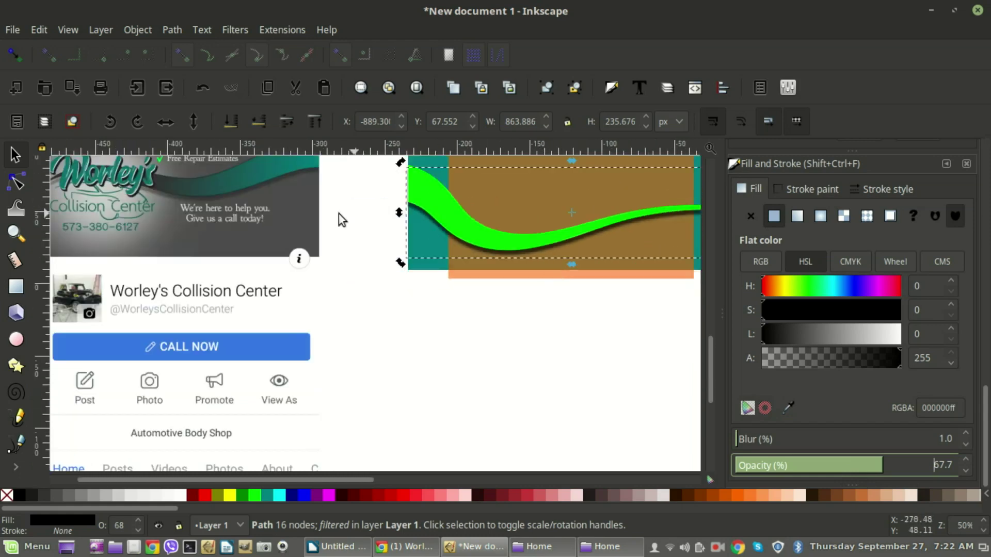
pyautogui.scroll(3, 475, 335)
pyautogui.scroll(-3, 475, 335)
pyautogui.keyDown('ctrl'); pyautogui.scroll(-3, 425, 324); pyautogui.keyUp('ctrl')
pyautogui.keyDown('ctrl'); pyautogui.scroll(2, 286, 276); pyautogui.keyUp('ctrl')
pyautogui.keyDown('ctrl'); pyautogui.scroll(-2, 286, 275); pyautogui.keyUp('ctrl')
pyautogui.keyDown('ctrl'); pyautogui.scroll(2, 405, 304); pyautogui.keyUp('ctrl')
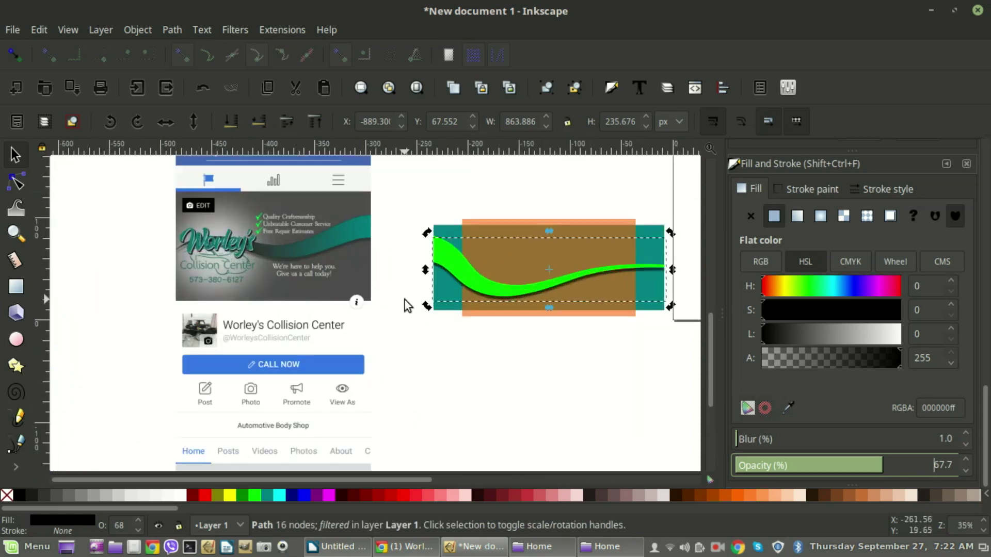
pyautogui.scroll(3, 404, 324)
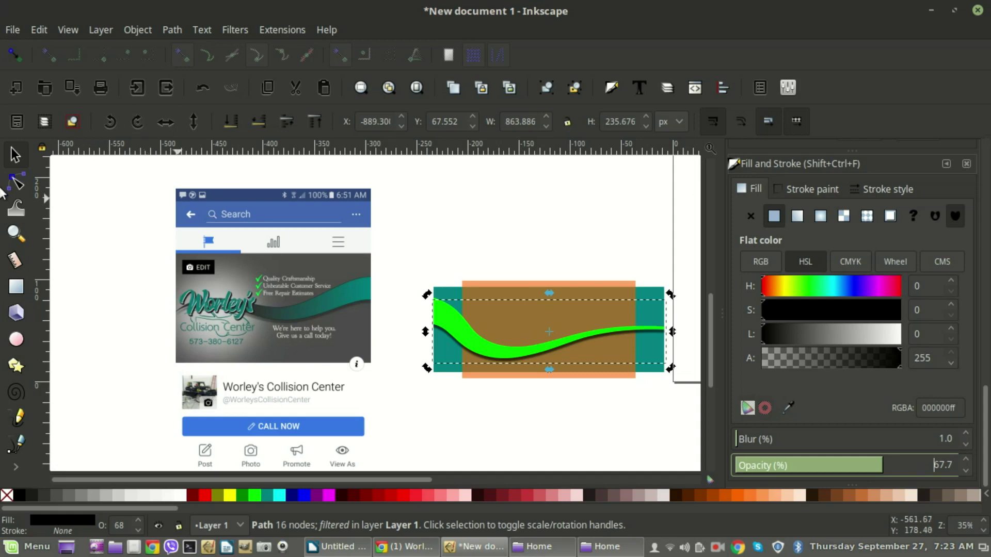
pyautogui.scroll(-3, 454, 325)
pyautogui.scroll(2, 453, 321)
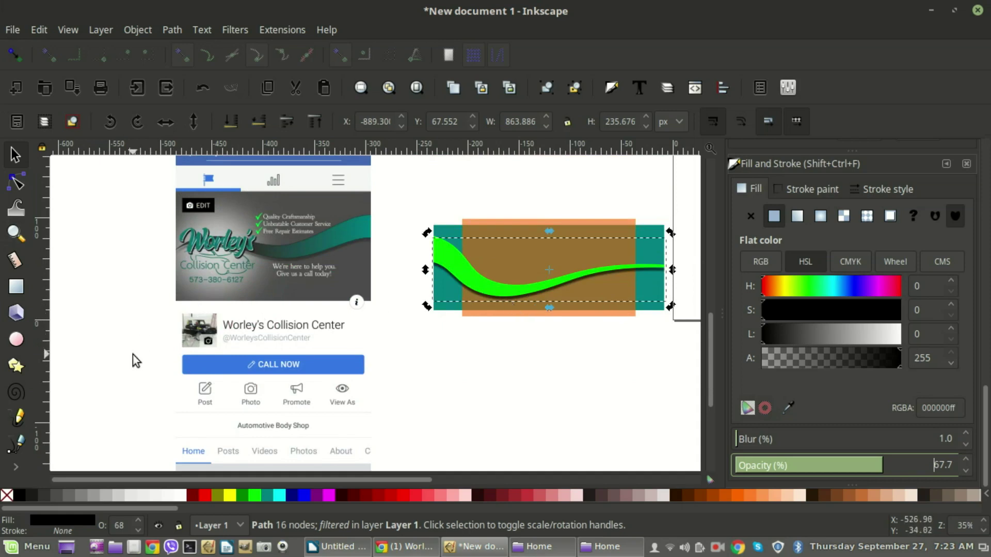
pyautogui.scroll(-1, 132, 355)
pyautogui.scroll(2, 132, 355)
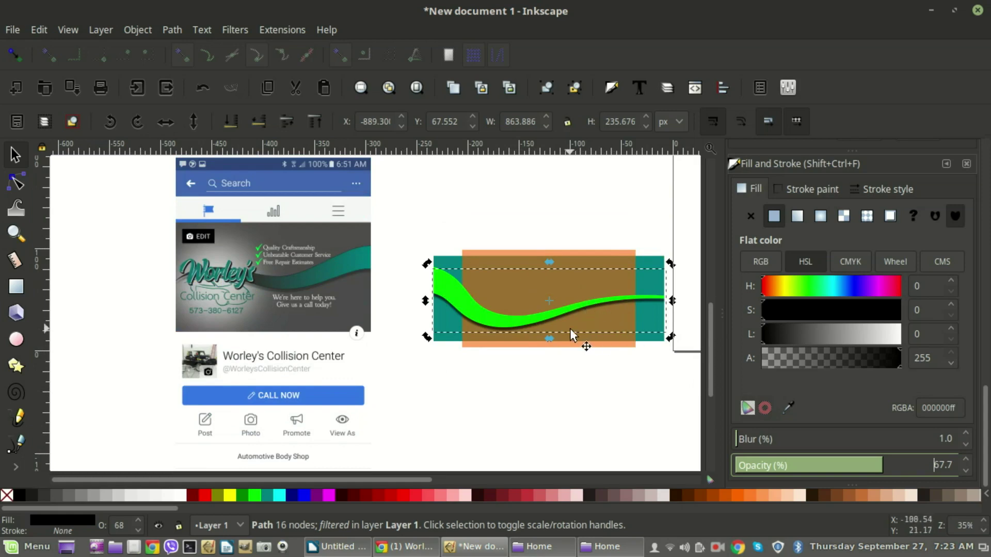
# - Draw an ellipse about 157 × 97 px over the wave's trough as a logo placeholder
pyautogui.scroll(1, 573, 334)
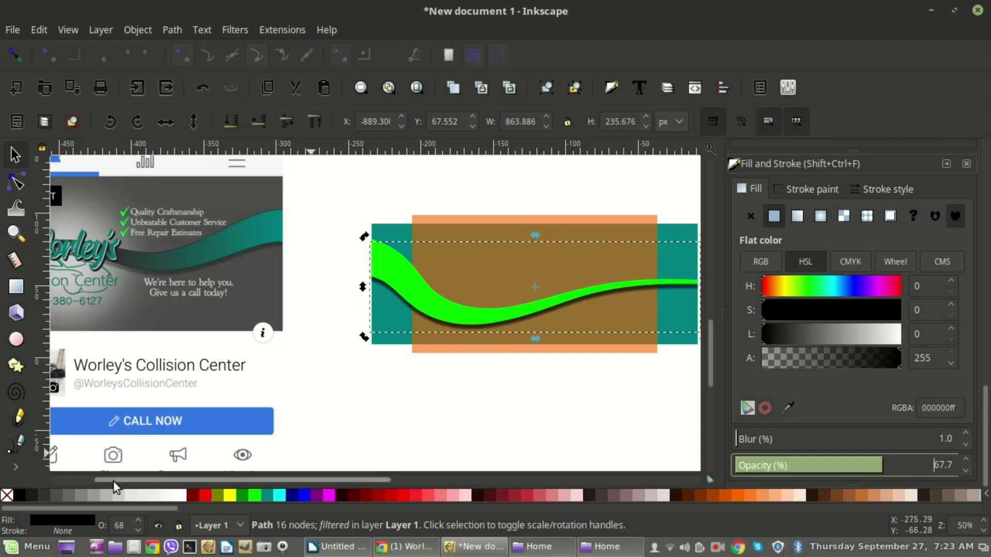
pyautogui.click(16, 340)
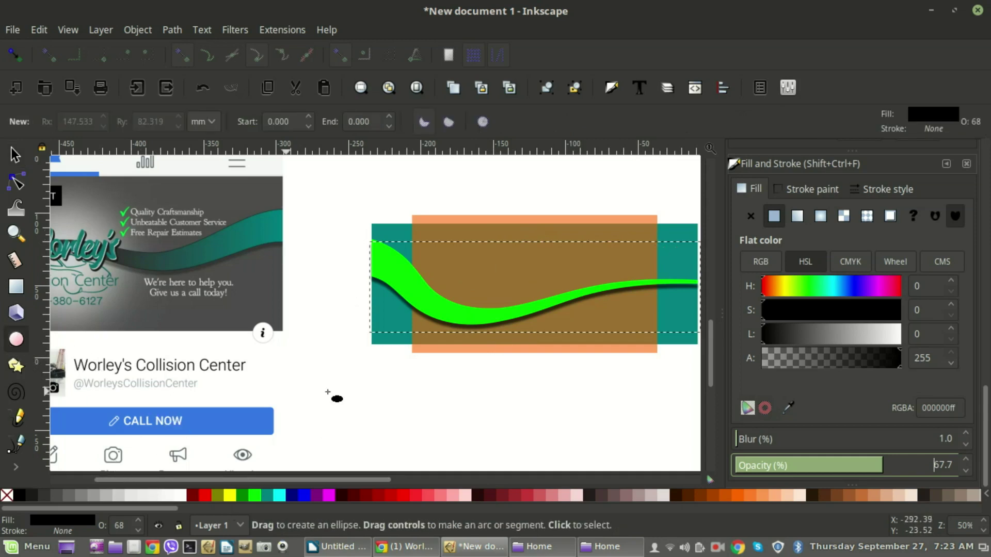
pyautogui.moveTo(391, 401); pyautogui.dragTo(452, 322)
pyautogui.click(8, 164)
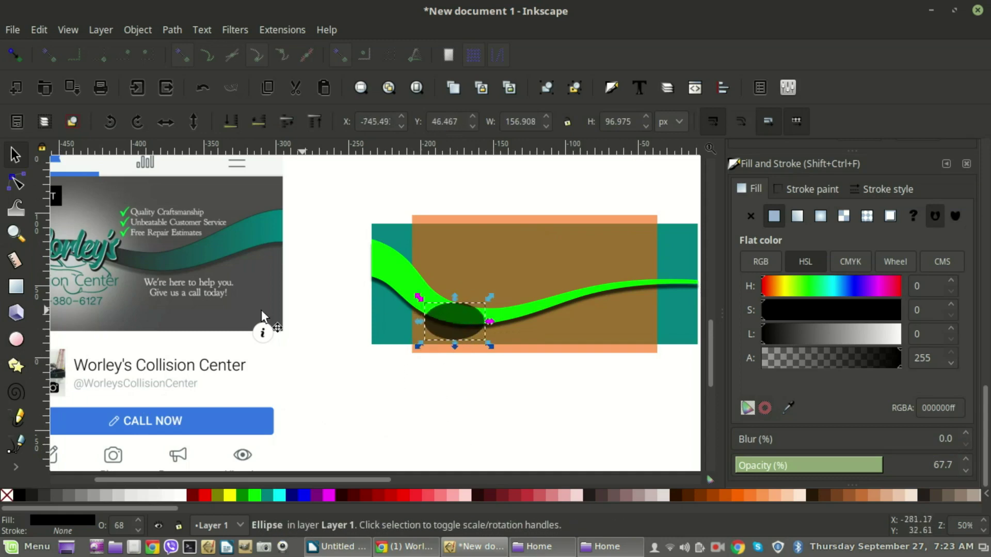
# - Draw a rectangle about 354 × 71 px in the empty area below the cover as a text placeholder
pyautogui.click(16, 287)
pyautogui.moveTo(395, 407)
pyautogui.mouseDown()
pyautogui.moveTo(442, 427)
pyautogui.moveTo(519, 434)
pyautogui.mouseUp()
pyautogui.click(15, 154)
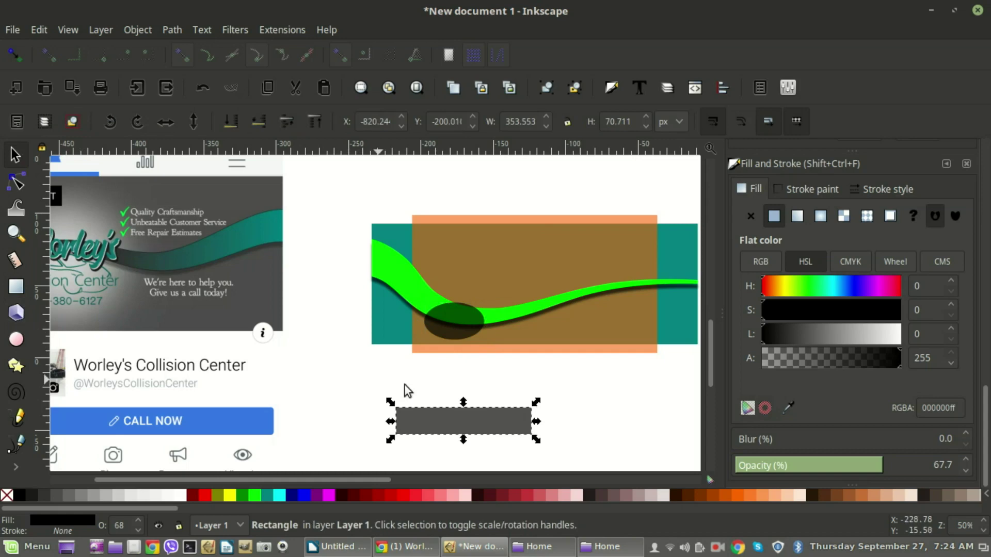
# - Raise the ellipse onto the green wave and move the wide placeholder rectangle above the wave inside the orange area
pyautogui.moveTo(448, 318); pyautogui.dragTo(456, 290)
pyautogui.click(456, 290)
pyautogui.moveTo(485, 427); pyautogui.dragTo(592, 256)
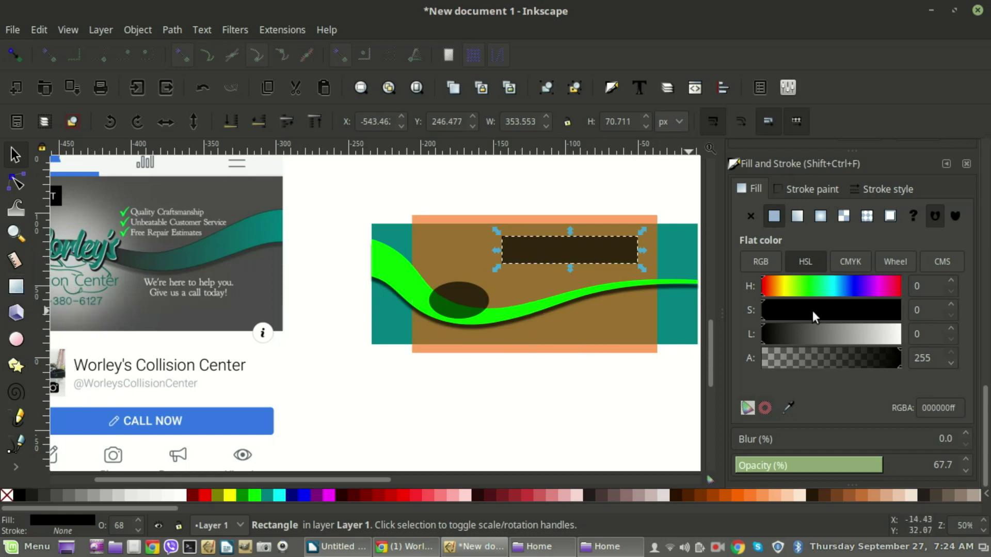
# - Add a second placeholder rectangle about 228 × 59 px below the wave's thin end, inside the orange area
pyautogui.click(16, 289)
pyautogui.moveTo(399, 354); pyautogui.dragTo(623, 329)
pyautogui.click(15, 155)
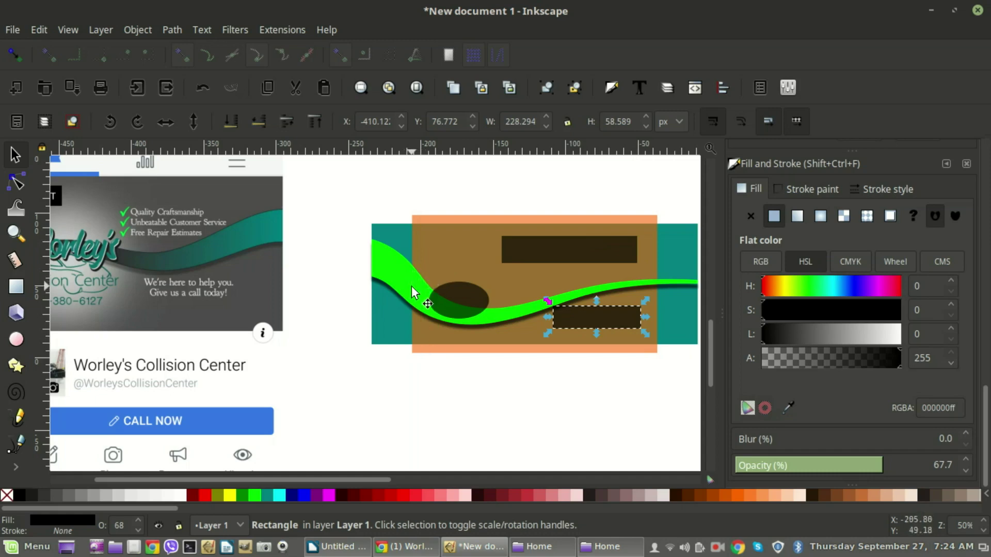
# - Duplicate the orange 640 × 360 px rectangle and intersect the copy with the green wave to trim it to the mobile area
pyautogui.click(443, 253)
pyautogui.rightClick(441, 264)
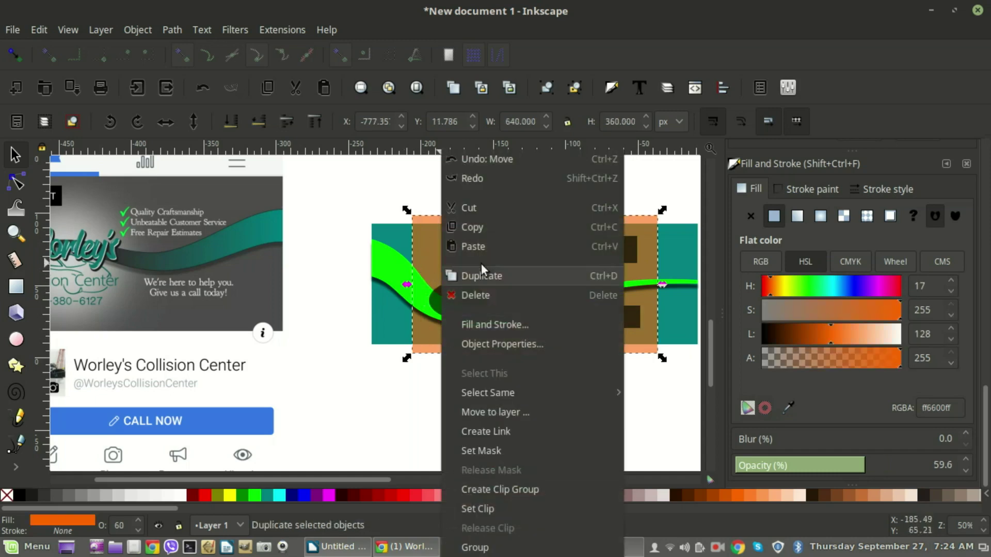
pyautogui.click(472, 274)
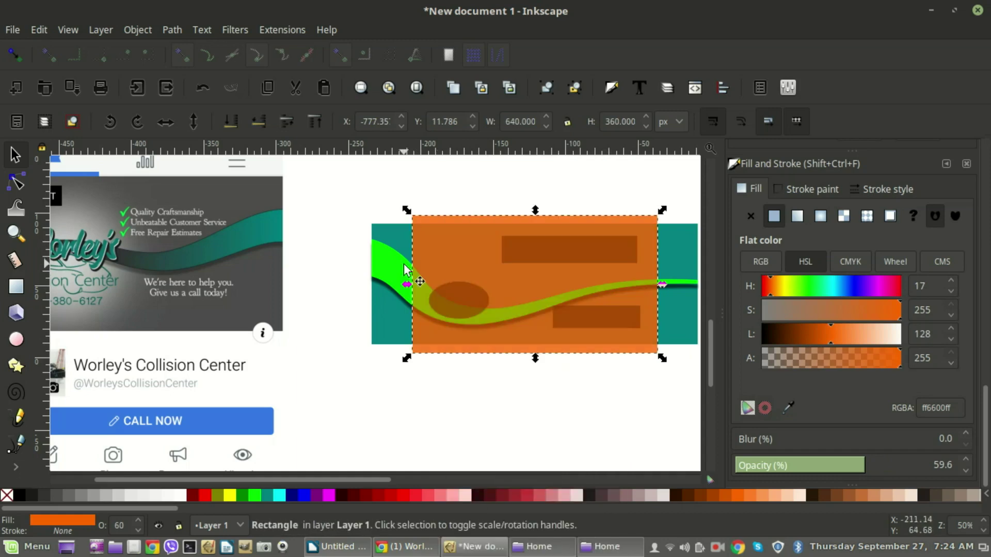
pyautogui.keyDown('shift'); pyautogui.click(391, 297); pyautogui.keyUp('shift')
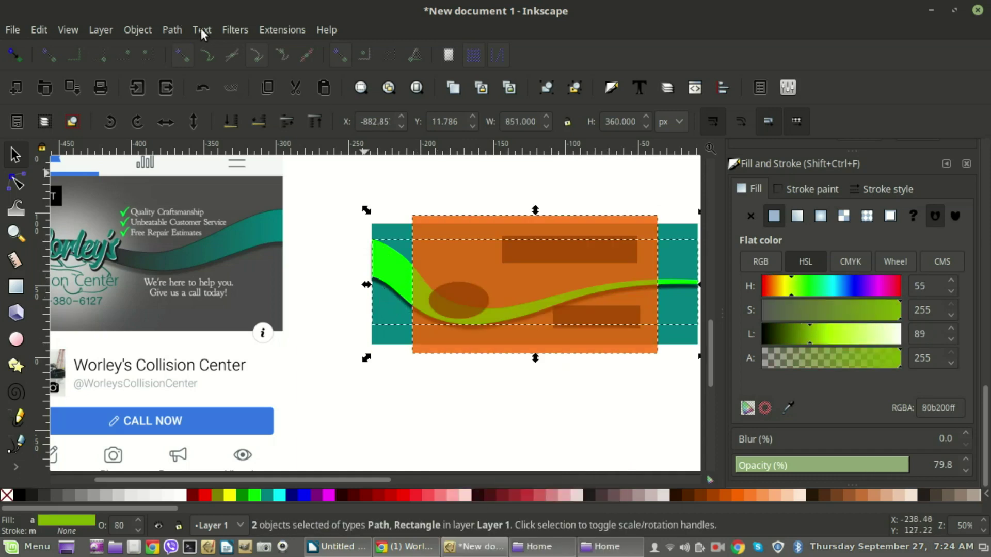
pyautogui.click(172, 31)
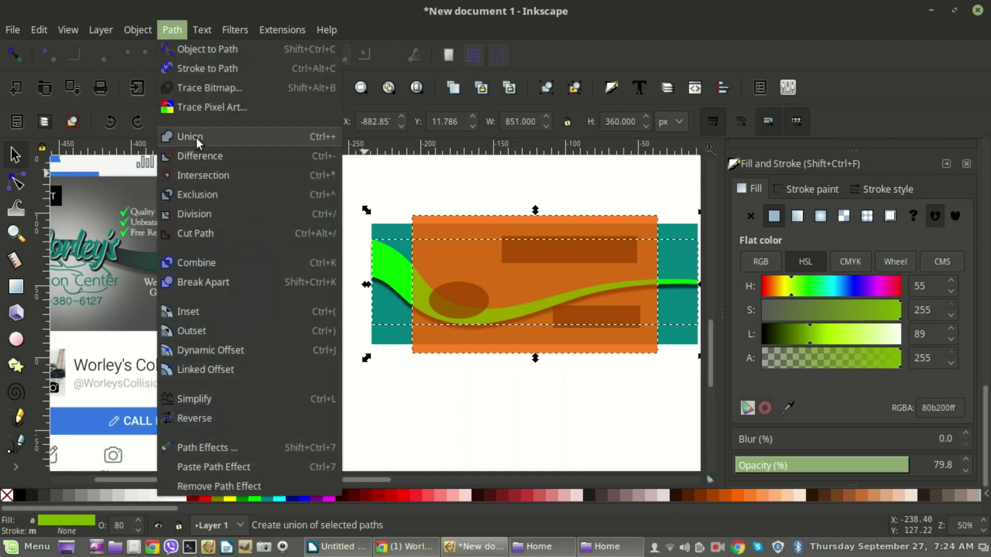
pyautogui.click(196, 175)
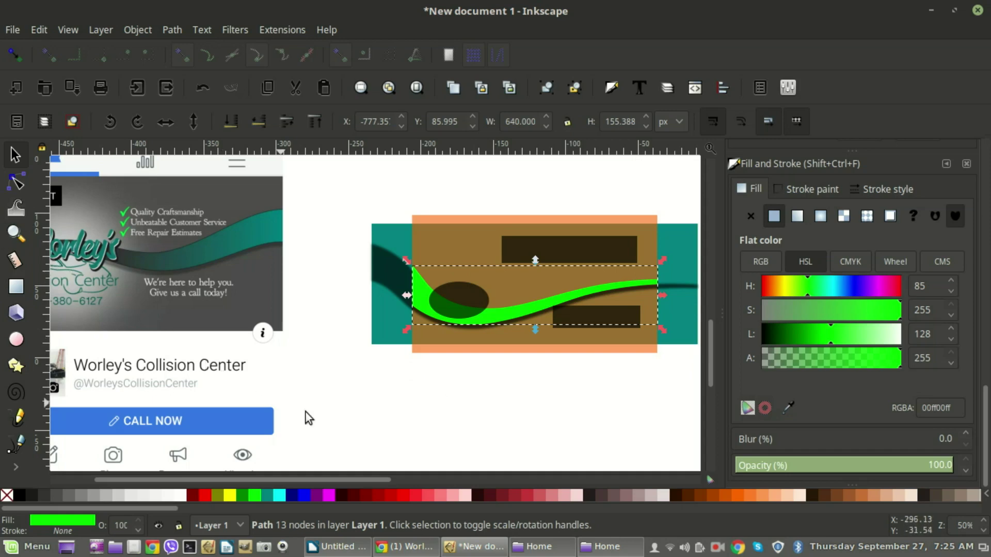
# - Duplicate the teal 851 × 315 px cover rectangle and place the copy in the empty area below the cover design
pyautogui.scroll(-3, 370, 384)
pyautogui.keyDown('ctrl'); pyautogui.scroll(-1, 370, 384); pyautogui.keyUp('ctrl')
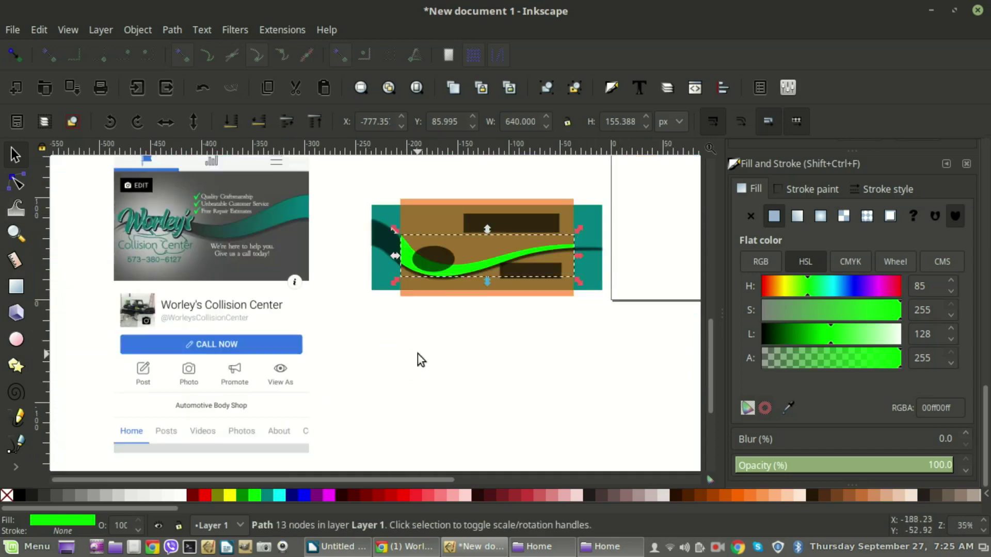
pyautogui.click(14, 294)
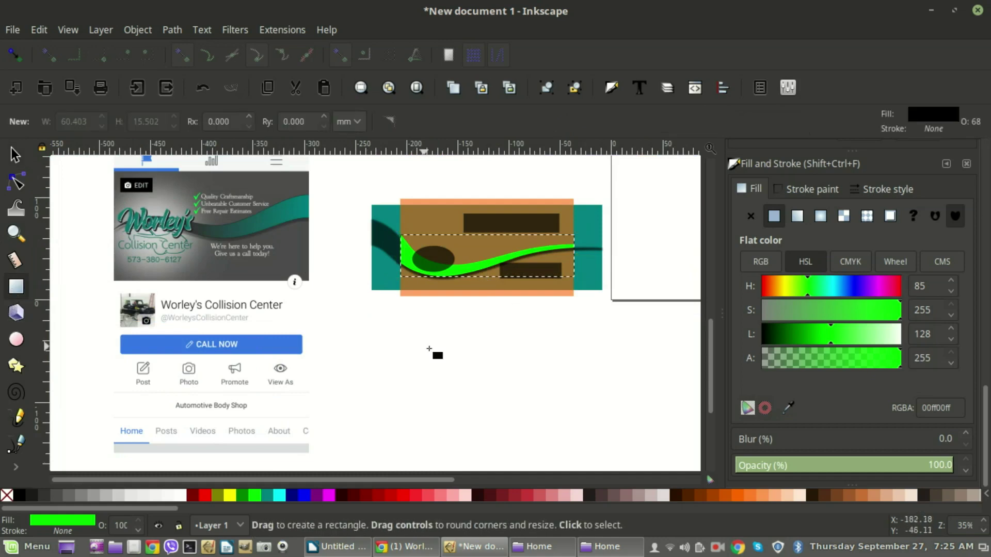
pyautogui.click(14, 153)
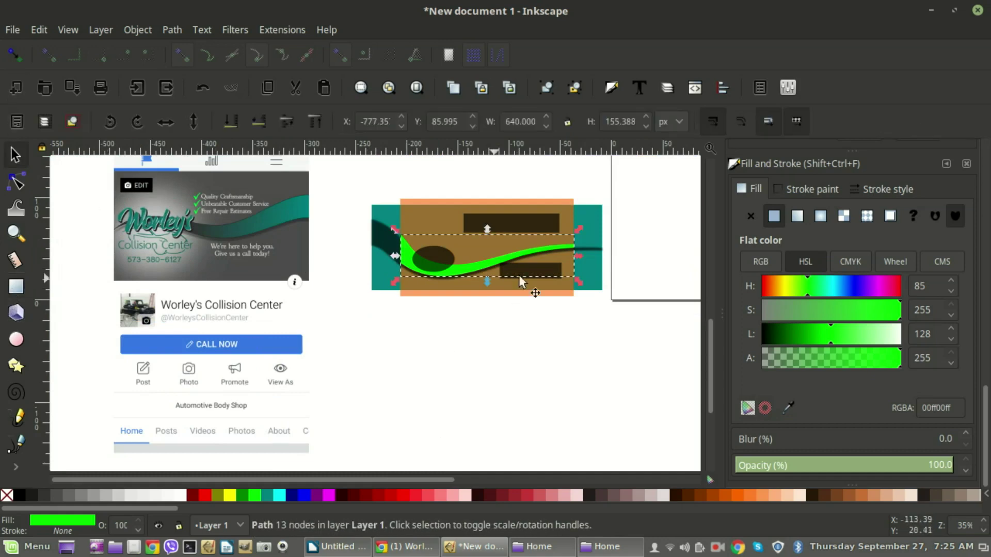
pyautogui.click(591, 222)
pyautogui.rightClick(592, 342)
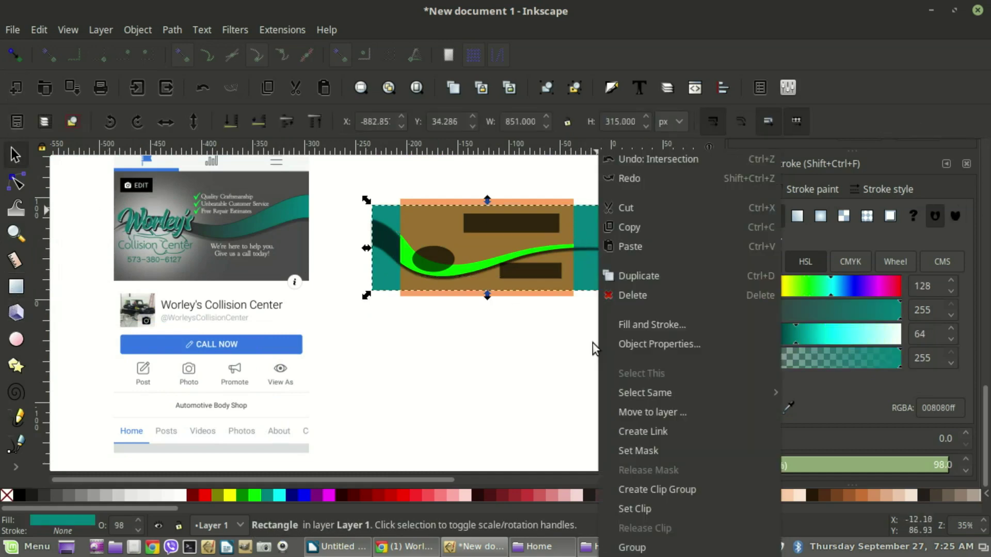
pyautogui.click(631, 278)
pyautogui.moveTo(577, 229); pyautogui.dragTo(566, 359)
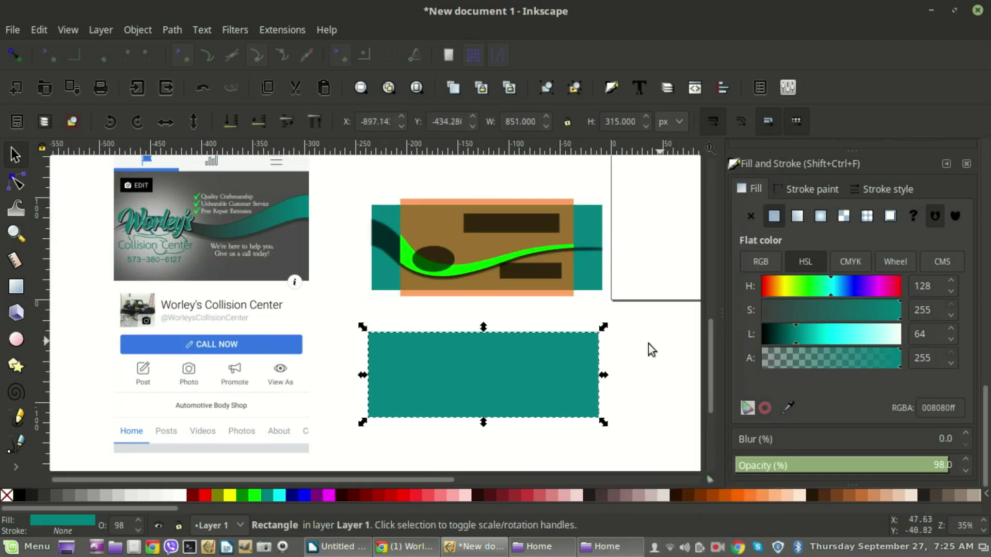
# - Draw a semi-transparent black rectangle about 557 × 186 px below the teal copy
pyautogui.click(16, 286)
pyautogui.scroll(-3, 343, 418)
pyautogui.moveTo(377, 379); pyautogui.dragTo(531, 424)
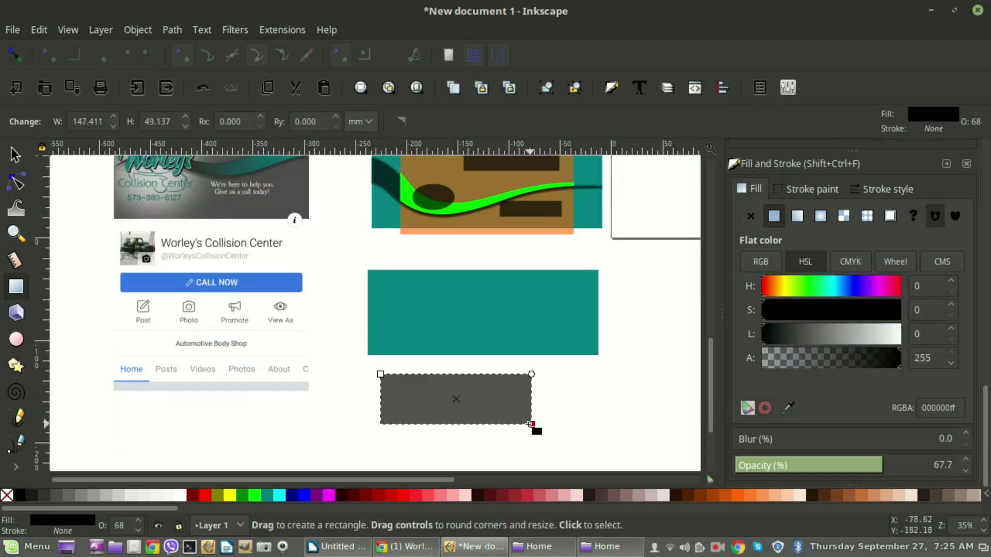
pyautogui.click(14, 158)
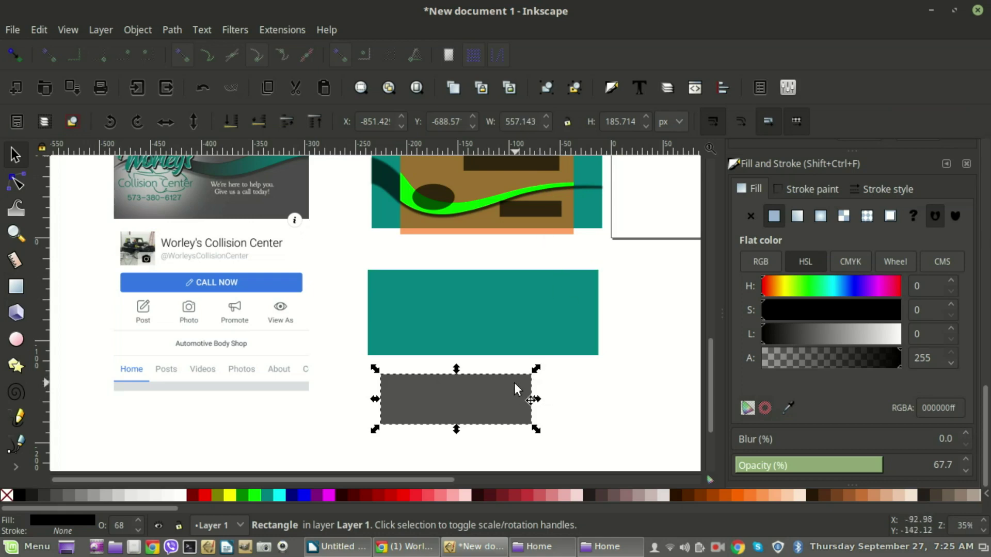
# - Resize the new black rectangle to 851 × 315 px and move it clear of the teal copy, just below it
pyautogui.doubleClick(520, 122)
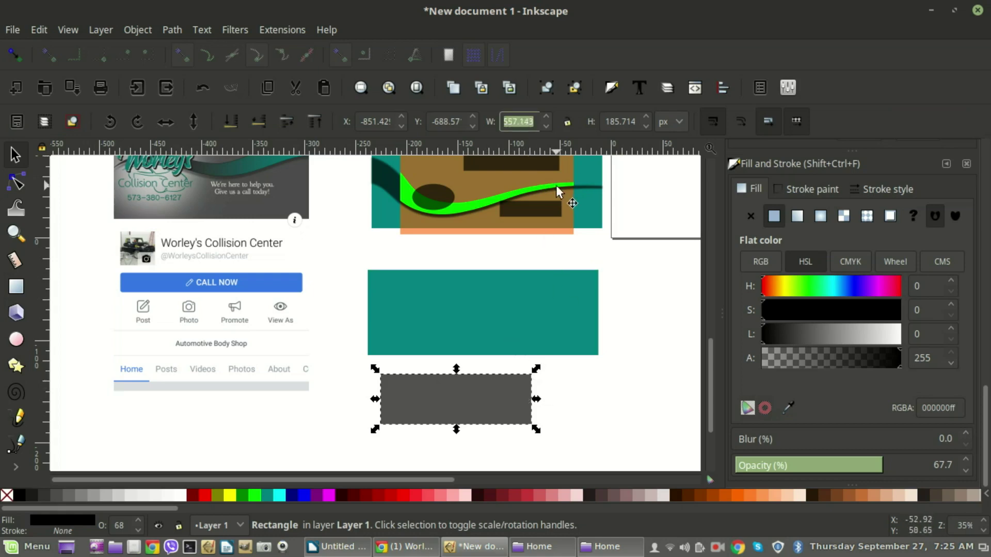
pyautogui.write('851')
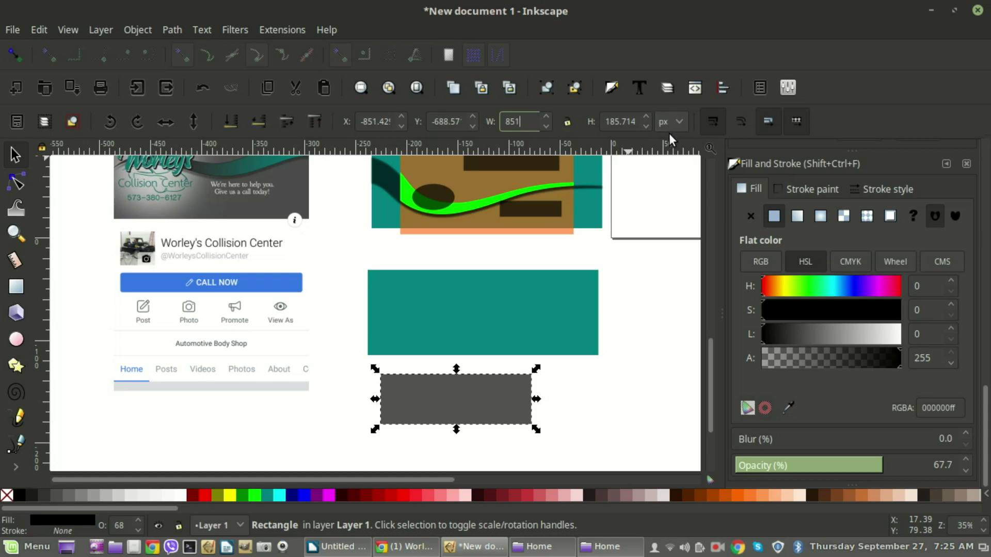
pyautogui.click(628, 124)
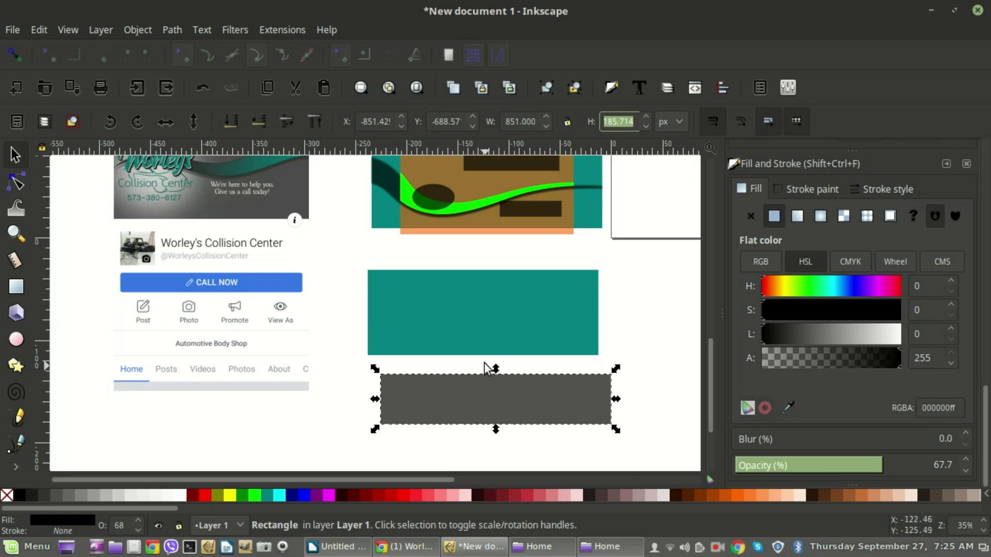
pyautogui.click(488, 346)
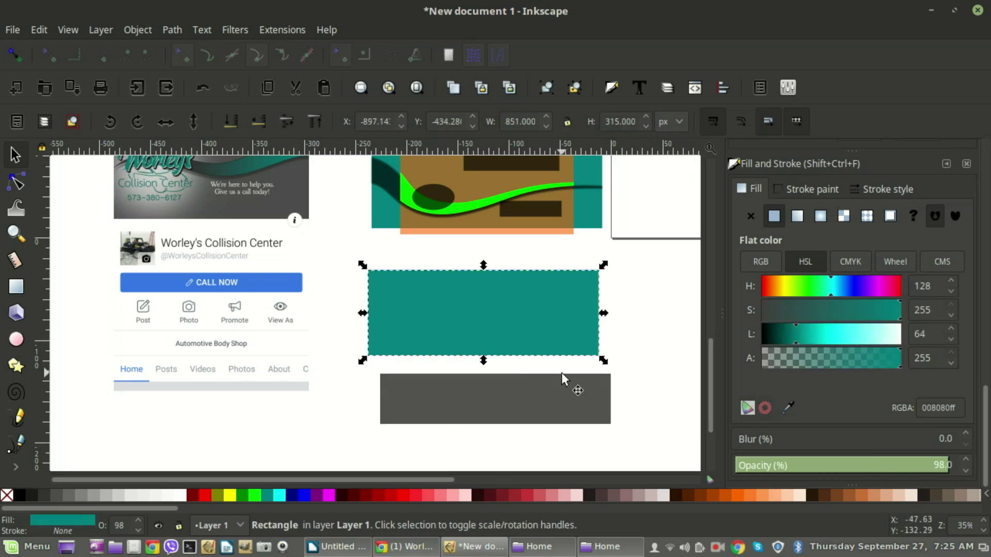
pyautogui.click(488, 399)
pyautogui.moveTo(617, 122); pyautogui.dragTo(648, 173)
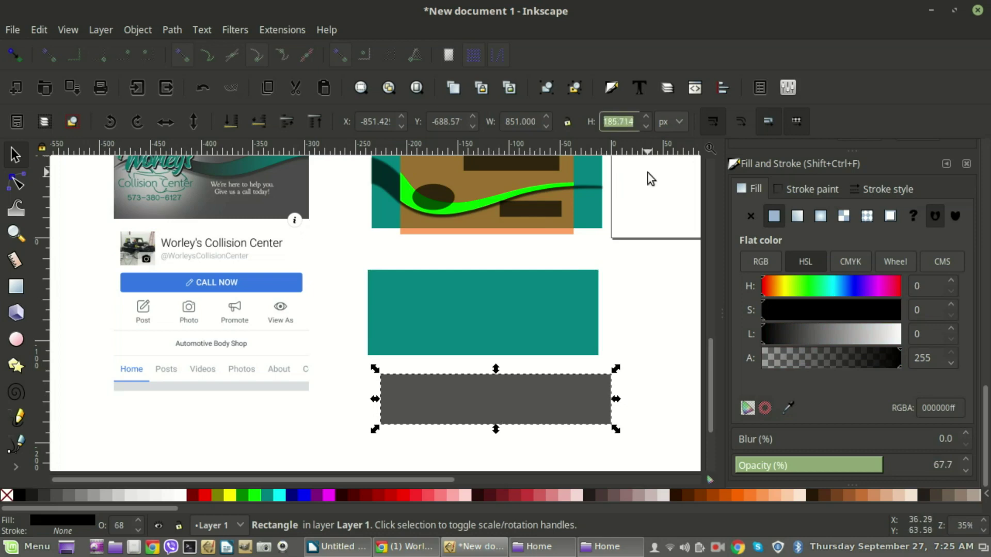
pyautogui.write('315')
pyautogui.press('Return')
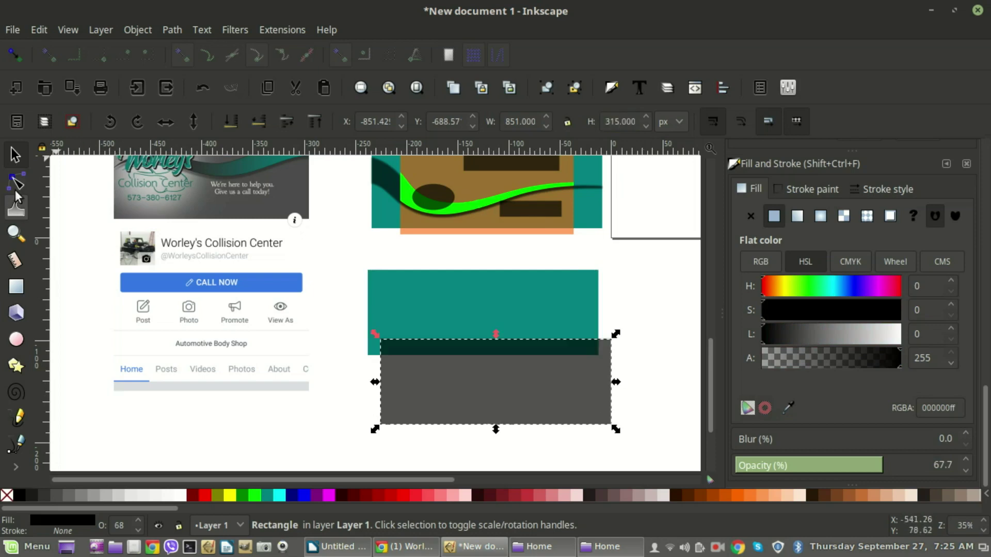
pyautogui.moveTo(488, 389); pyautogui.dragTo(469, 408)
# - Duplicate the dark 851 × 315 px rectangle and fill the copy with bright green
pyautogui.rightClick(468, 408)
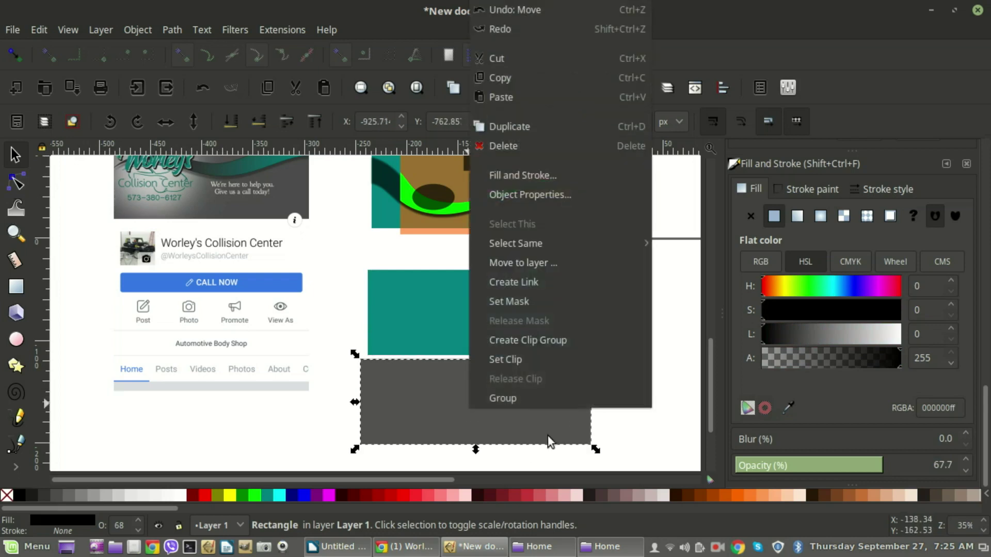
pyautogui.click(488, 127)
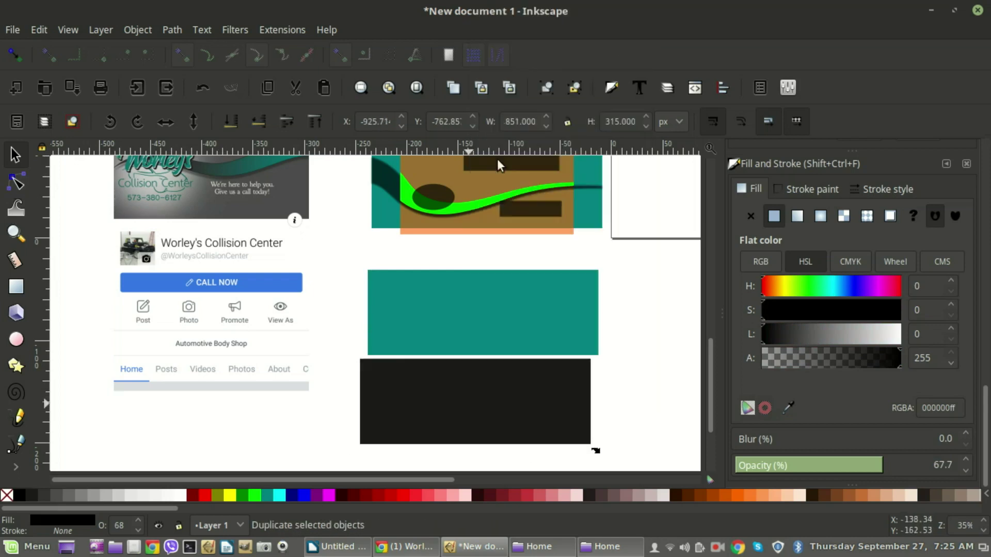
pyautogui.click(254, 495)
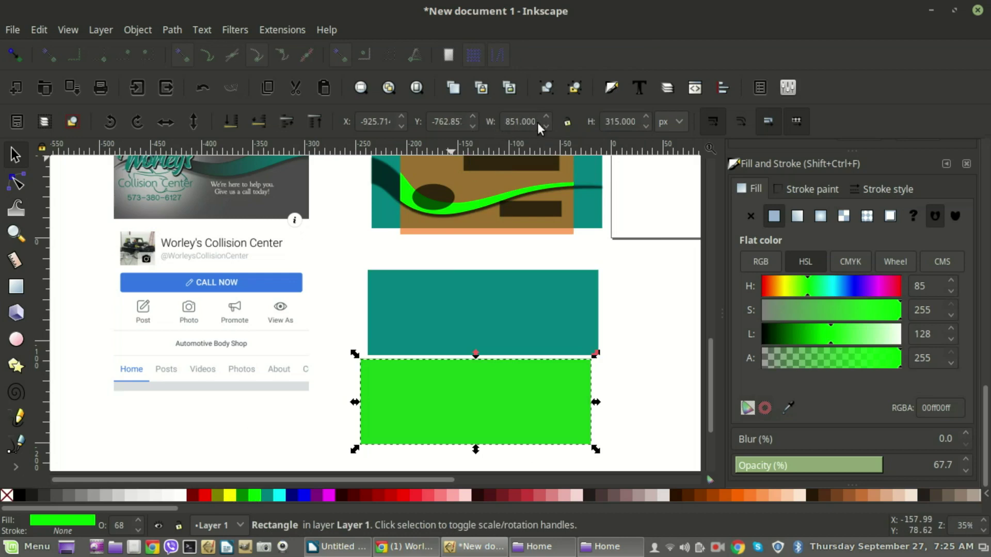
# - Resize the green rectangle to 640 × 360 px to match the orange mobile-area rectangle
pyautogui.scroll(3, 526, 317)
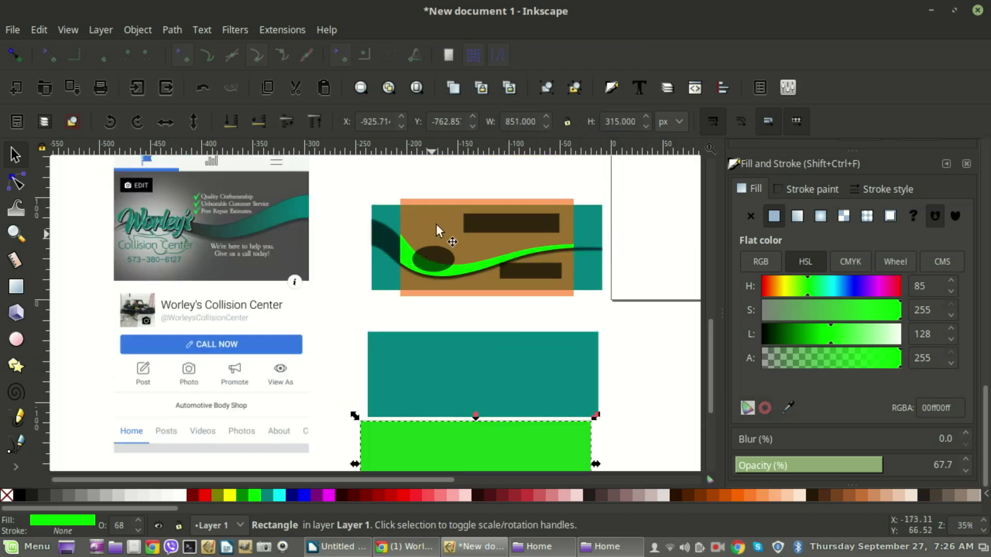
pyautogui.click(418, 226)
pyautogui.scroll(-5, 583, 299)
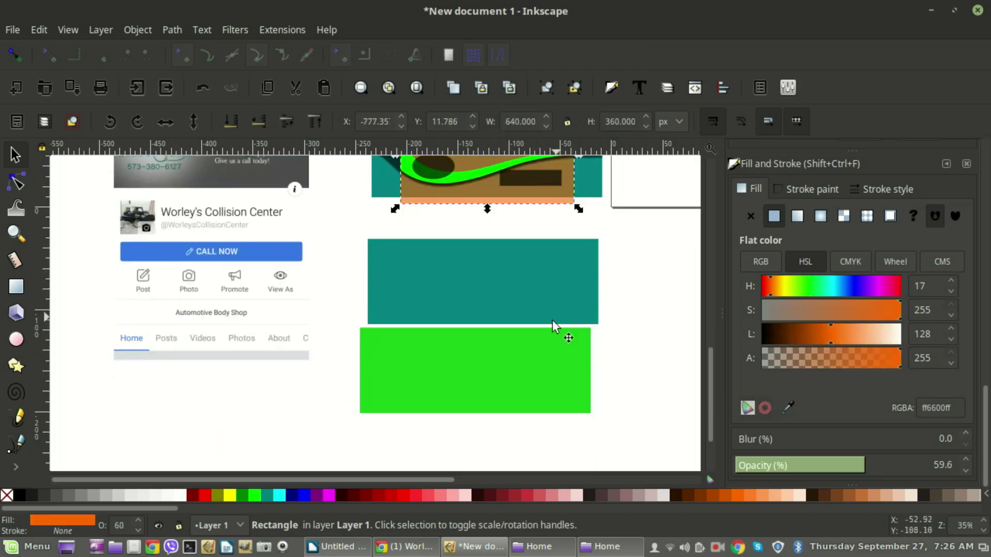
pyautogui.click(557, 333)
pyautogui.doubleClick(519, 121)
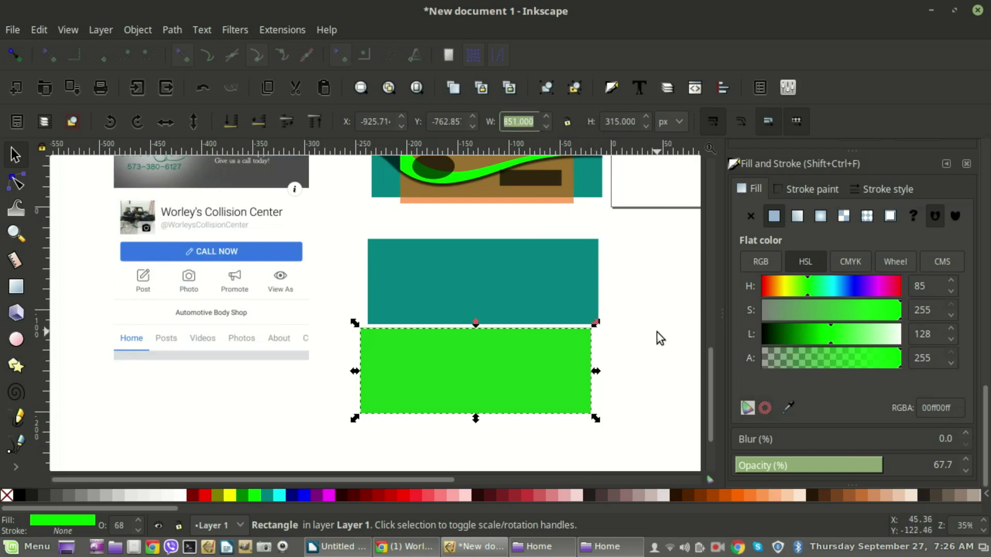
pyautogui.write('640')
pyautogui.press('Tab')
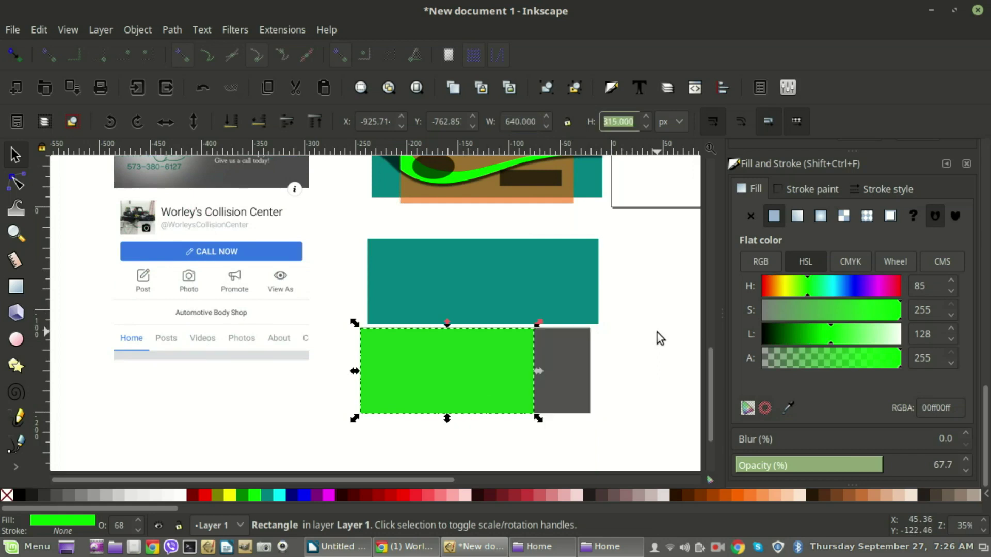
pyautogui.write('360')
pyautogui.press('Return')
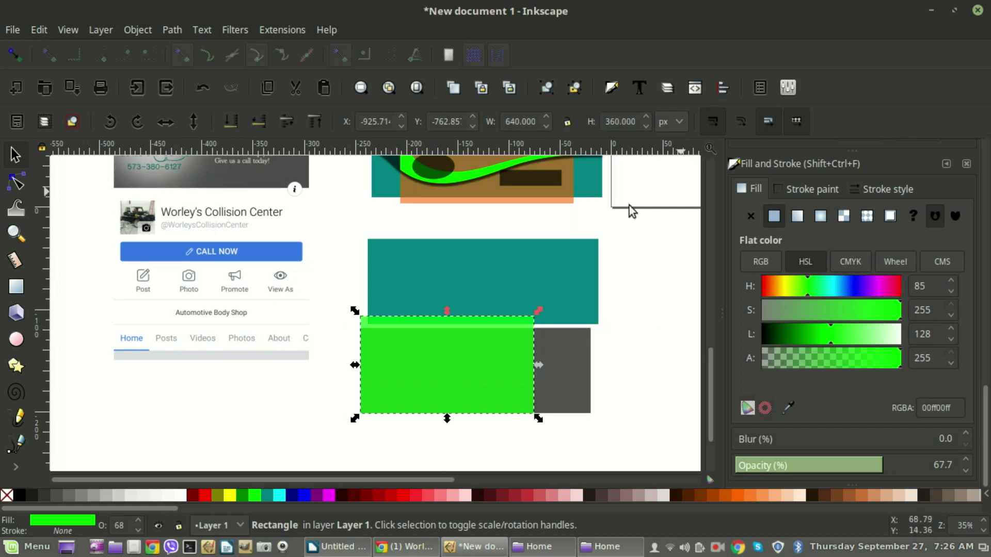
# - Center the dark rectangle on the green one both horizontally and vertically, aligning relative to the last selected object
pyautogui.moveTo(335, 276); pyautogui.dragTo(655, 439)
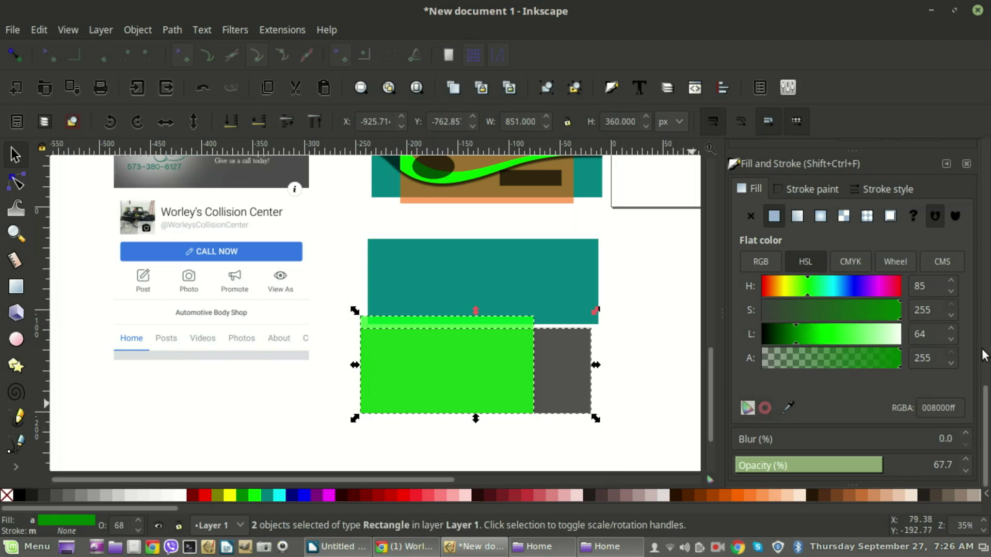
pyautogui.hotkey('ctrl', 'shift', 'a')
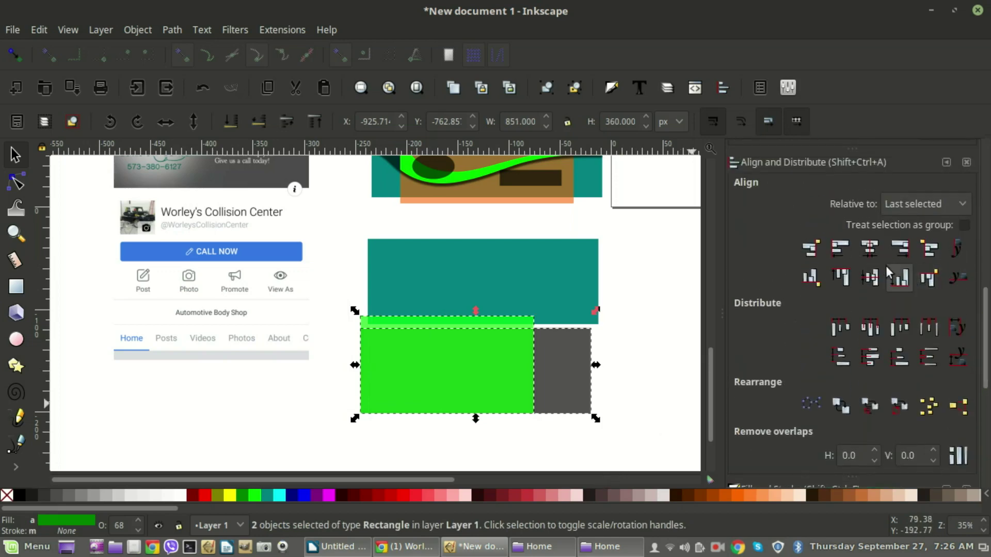
pyautogui.click(869, 248)
pyautogui.click(870, 278)
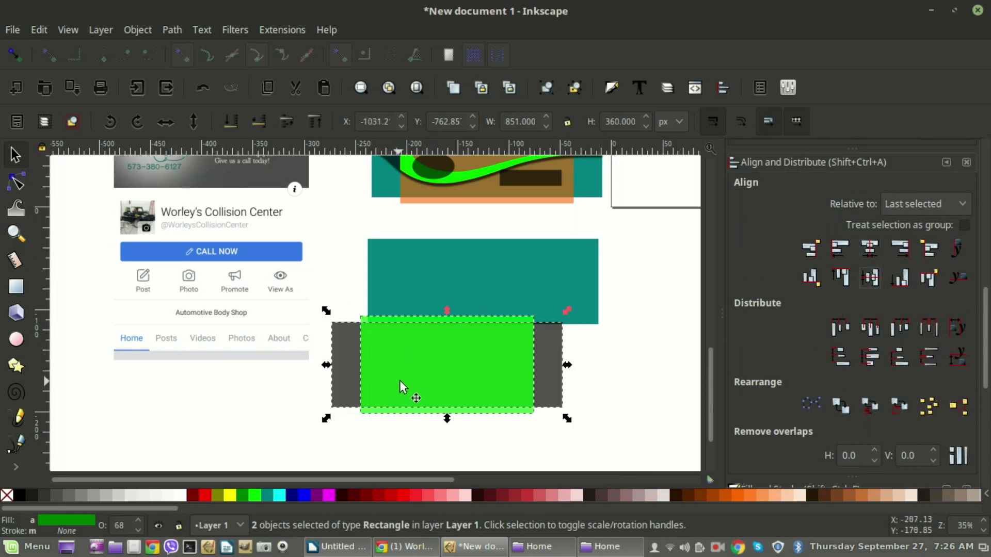
# - Try the green rectangle at 100% opacity, and set it to 67% so the dark rectangle shows through
pyautogui.scroll(3, 456, 422)
pyautogui.scroll(-1, 456, 420)
pyautogui.click(456, 434)
pyautogui.click(570, 381)
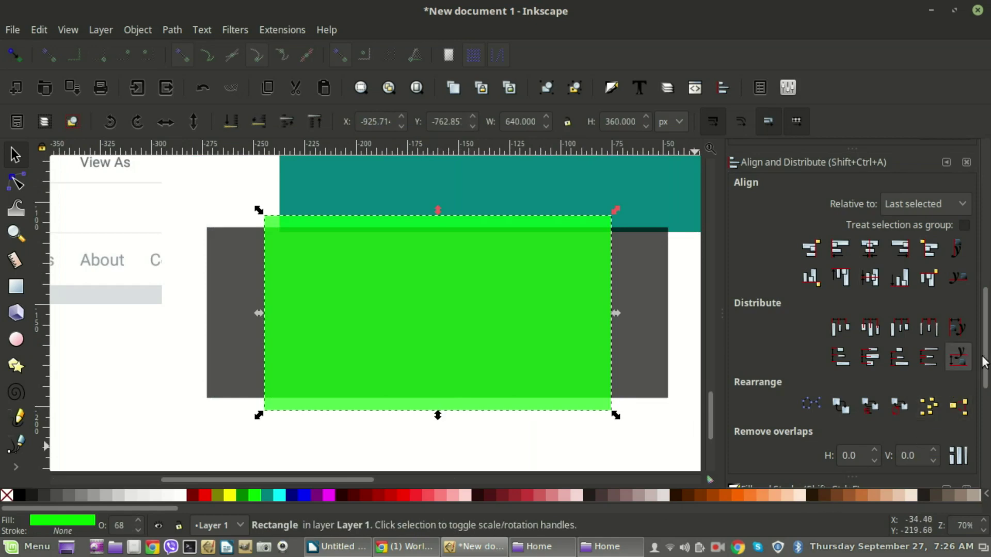
pyautogui.moveTo(983, 361); pyautogui.dragTo(983, 459)
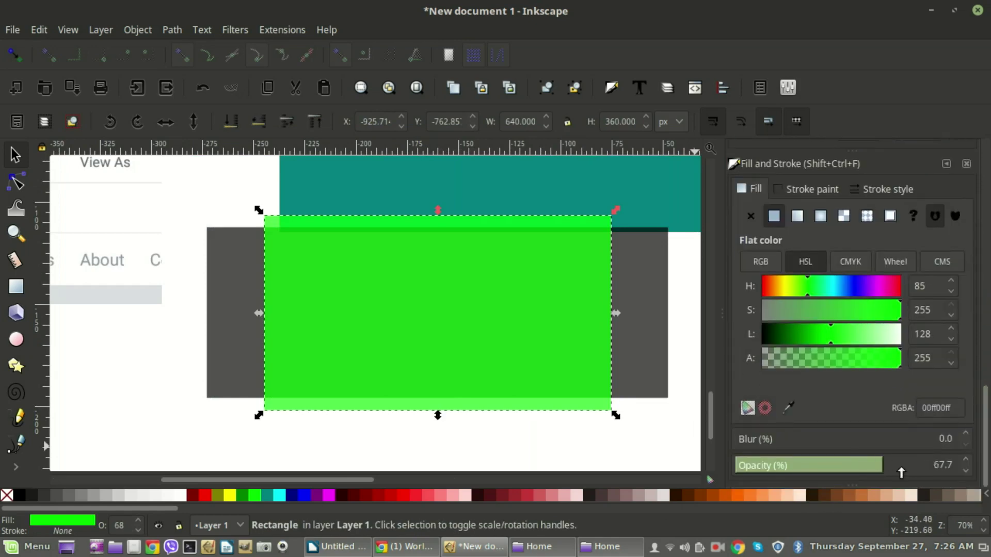
pyautogui.click(948, 466)
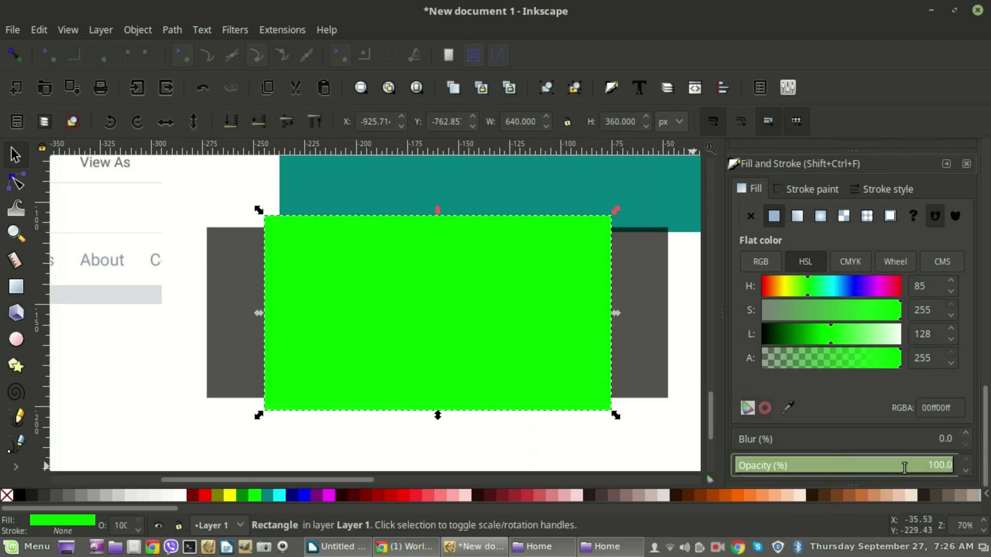
pyautogui.click(882, 465)
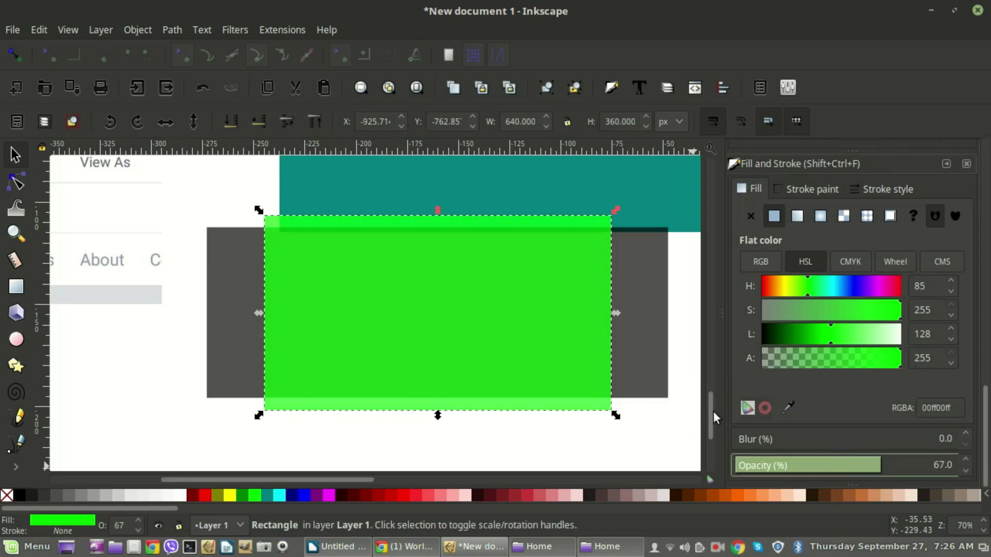
# - Move the teal rectangle copy upward, away from the overlapping green and dark rectangles
pyautogui.scroll(8, 274, 209)
pyautogui.moveTo(384, 312); pyautogui.dragTo(395, 262)
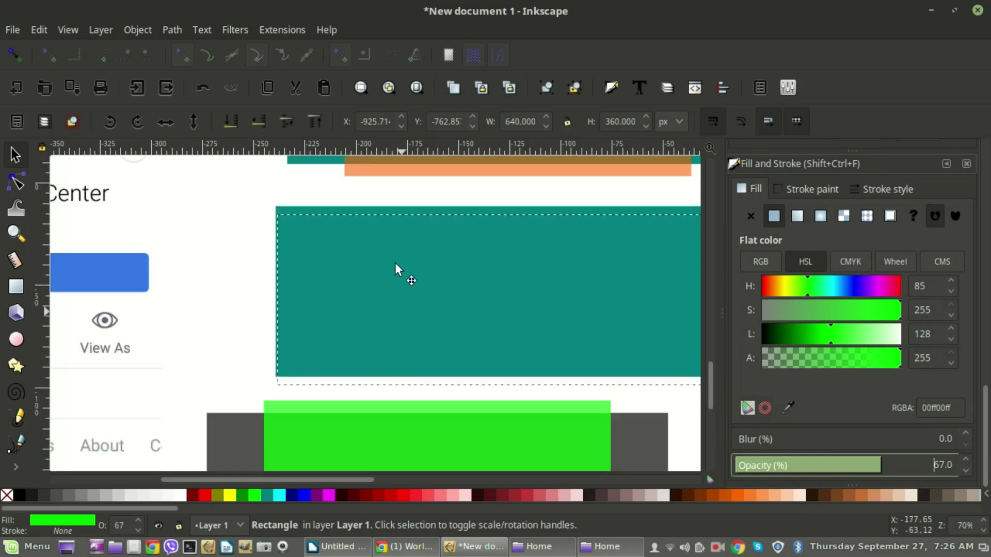
pyautogui.scroll(-8, 401, 361)
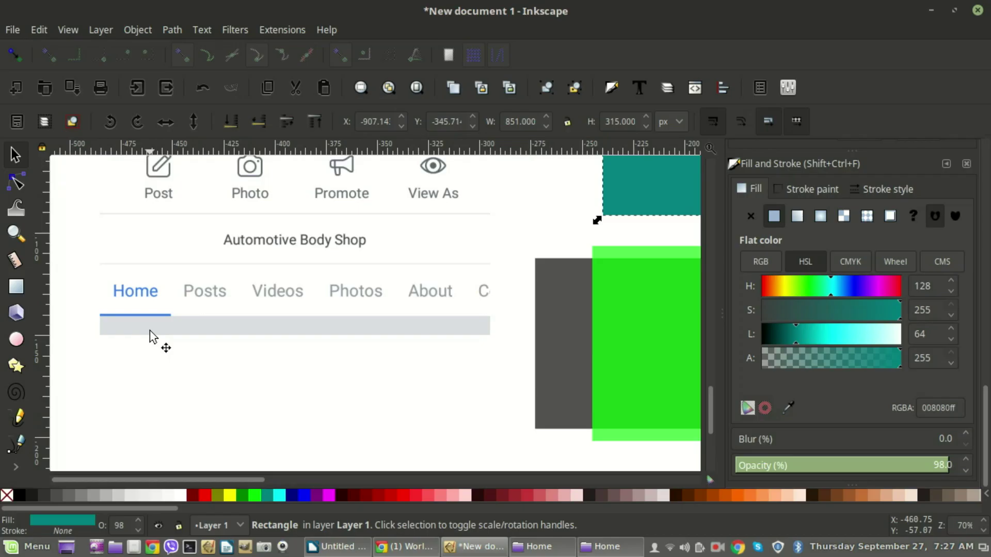
pyautogui.scroll(-3, 150, 338)
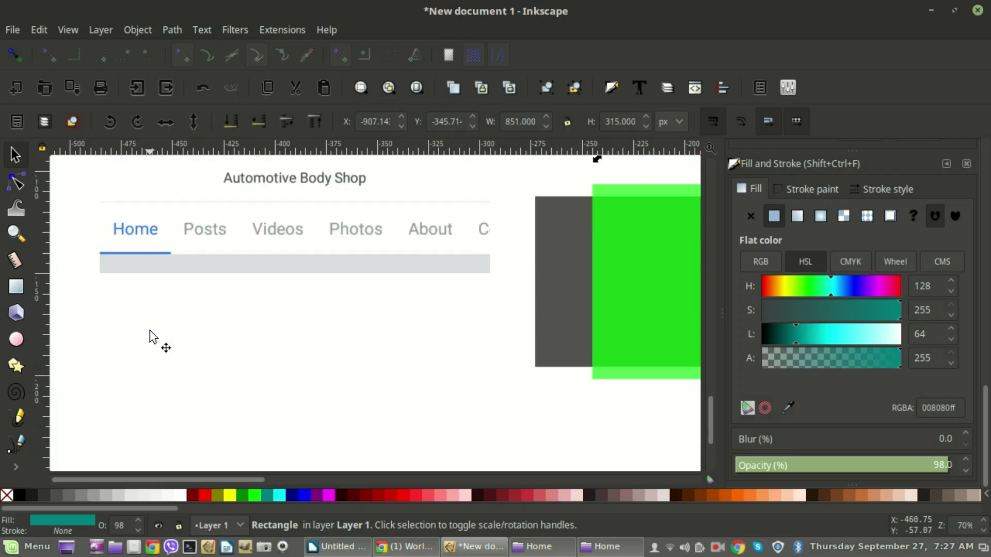